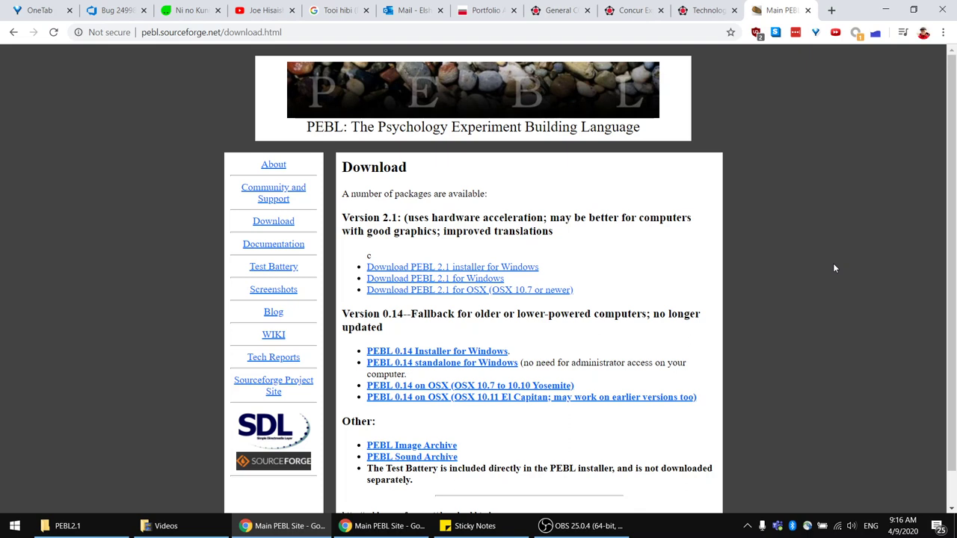
Look over the Version 2.1 packages offered on the PEBL download page.
double_click(322, 127)
left_click(96, 159)
left_click(257, 227)
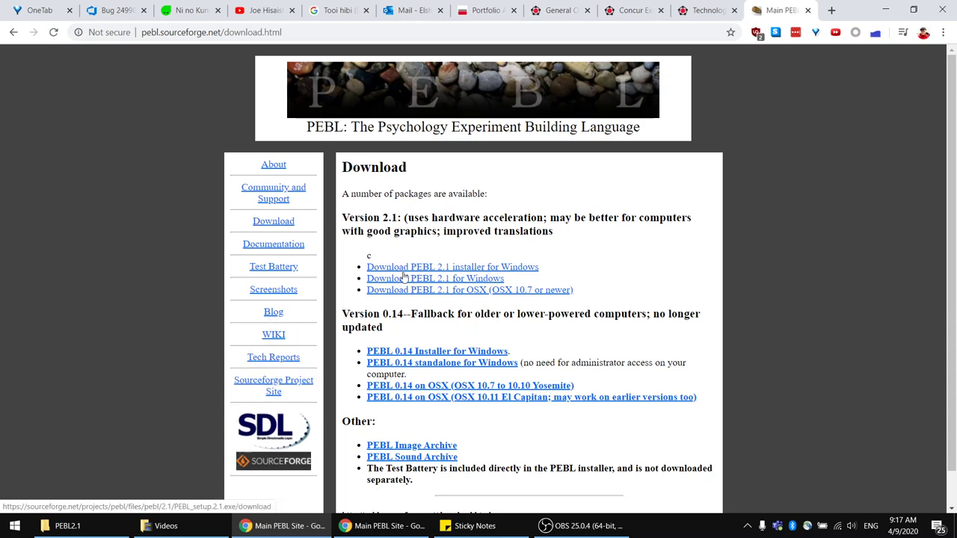
left_click_drag(344, 212, 562, 229)
left_click(562, 229)
Switch to the PEBL2.1 folder in File Explorer and examine where the SpAM folder and SpAM.zip are stored.
left_click(67, 526)
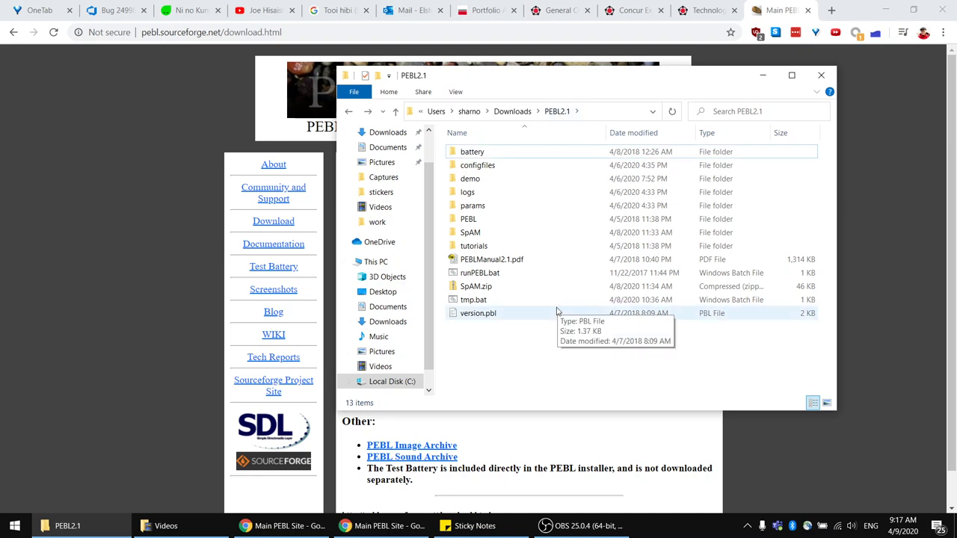
left_click(476, 236)
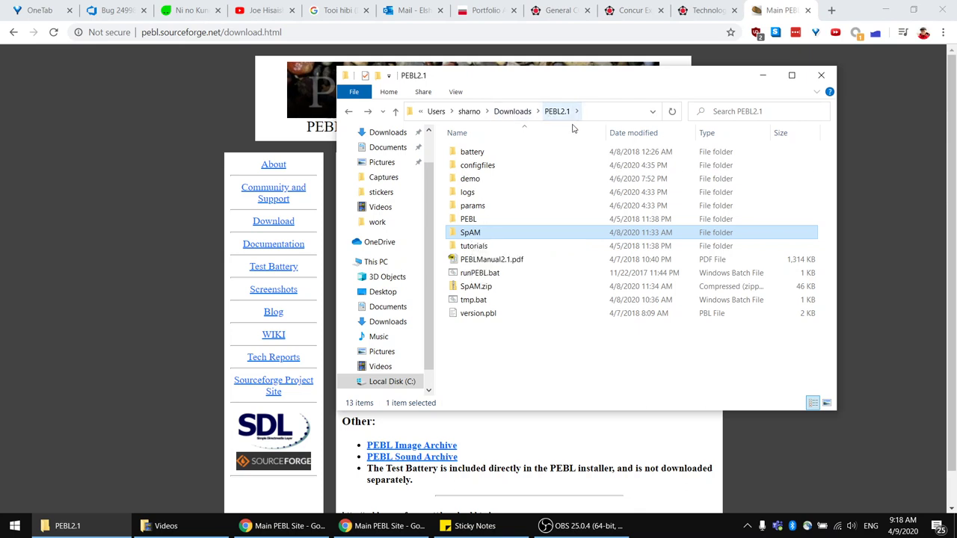
double_click(471, 232)
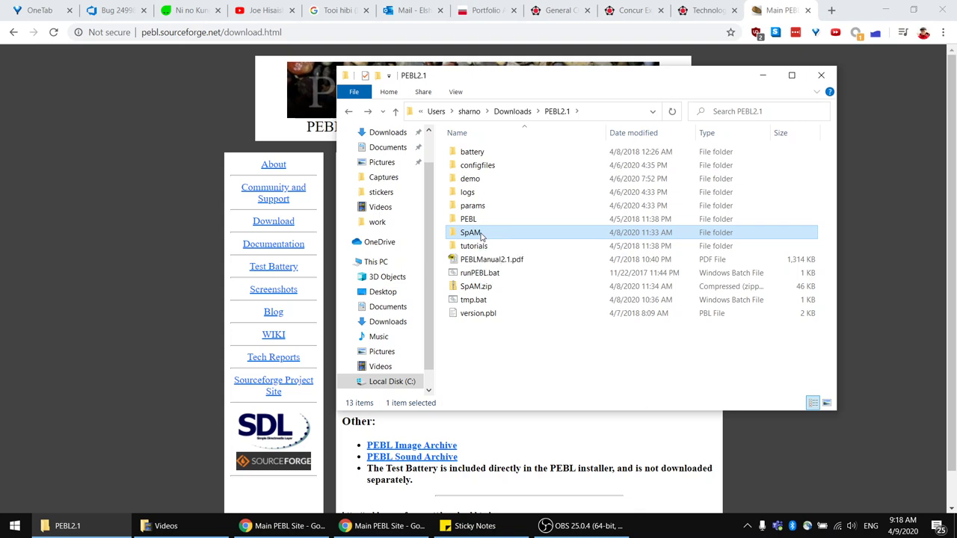
left_click(344, 111)
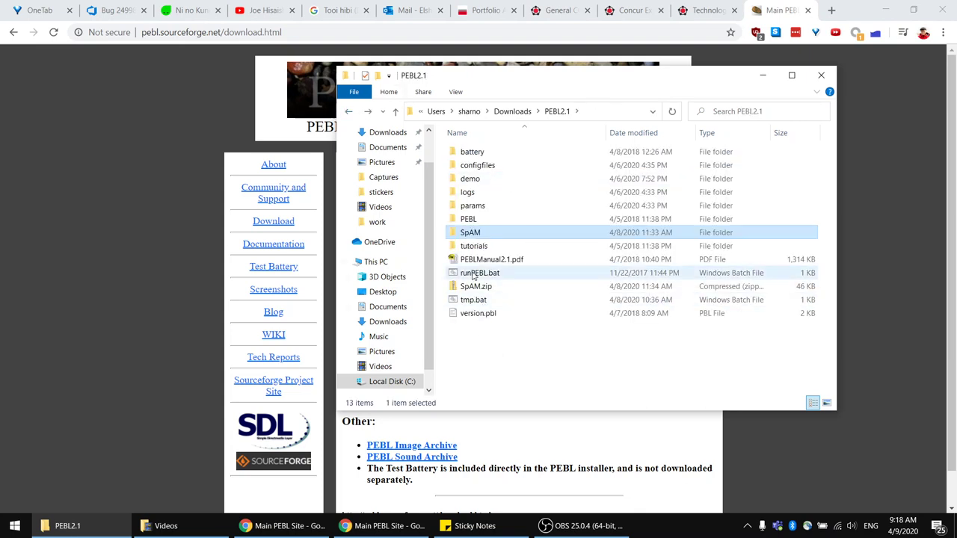
left_click(477, 288)
left_click(492, 234)
left_click(557, 112)
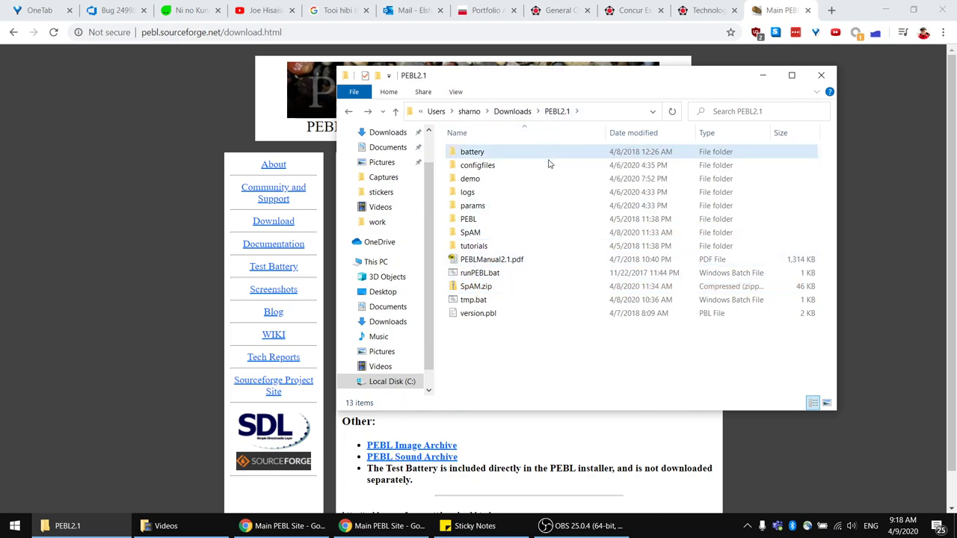
left_click(558, 114)
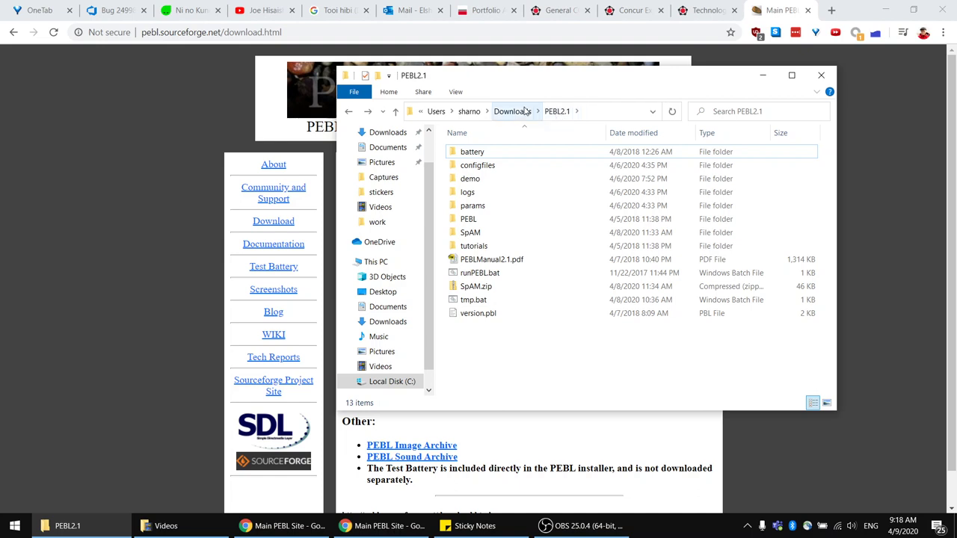
left_click(562, 114)
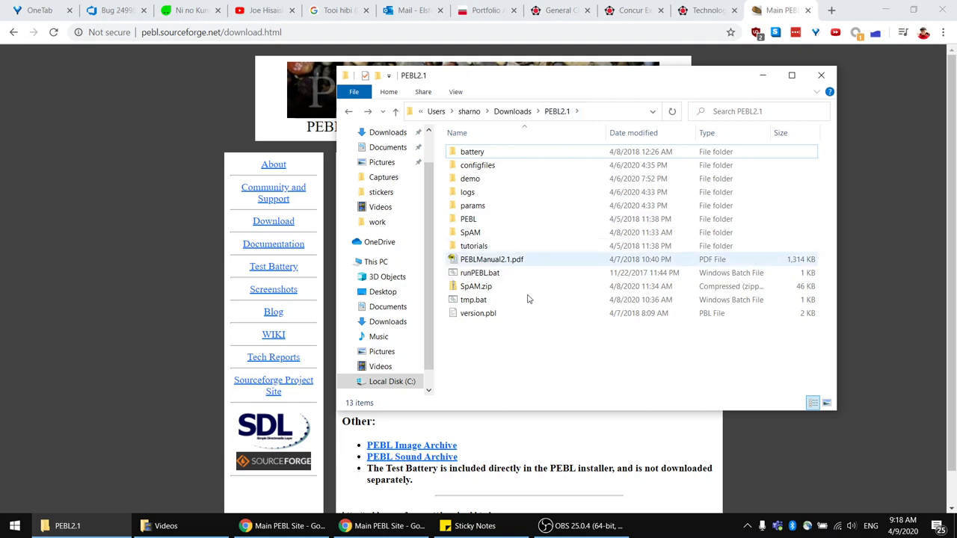
Start PEBL by running runPEBL.bat and enter the launcher without a password, dismissing the support request.
double_click(485, 274)
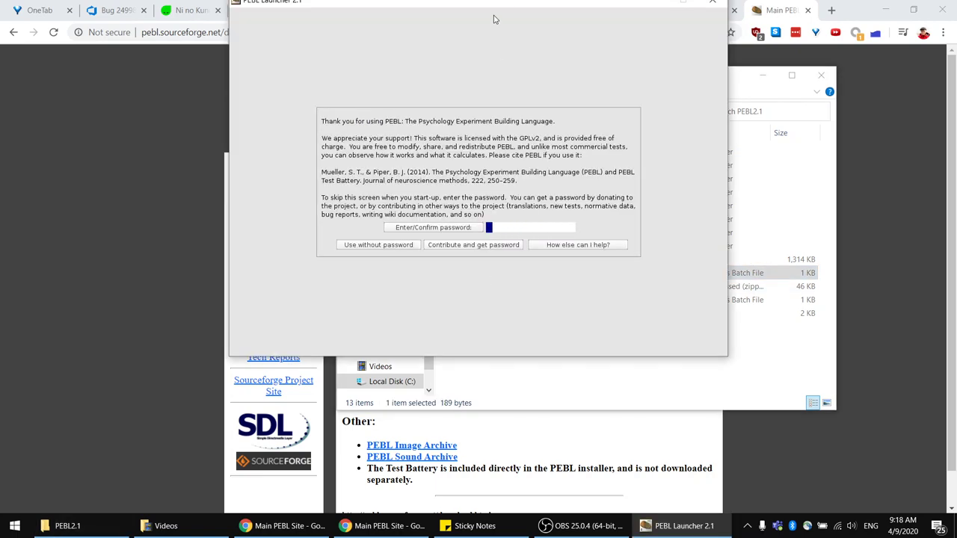
left_click_drag(497, 5, 496, 92)
left_click(739, 78)
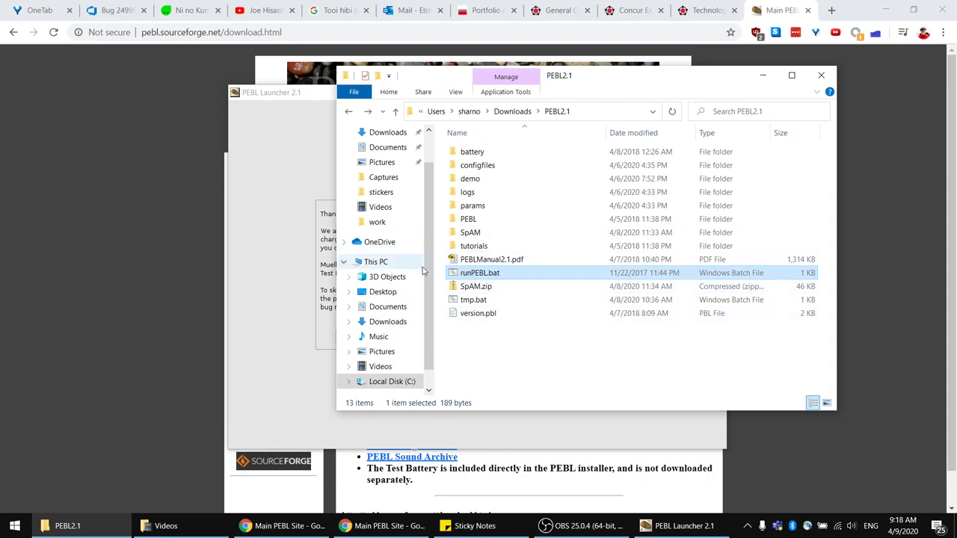
left_click(274, 406)
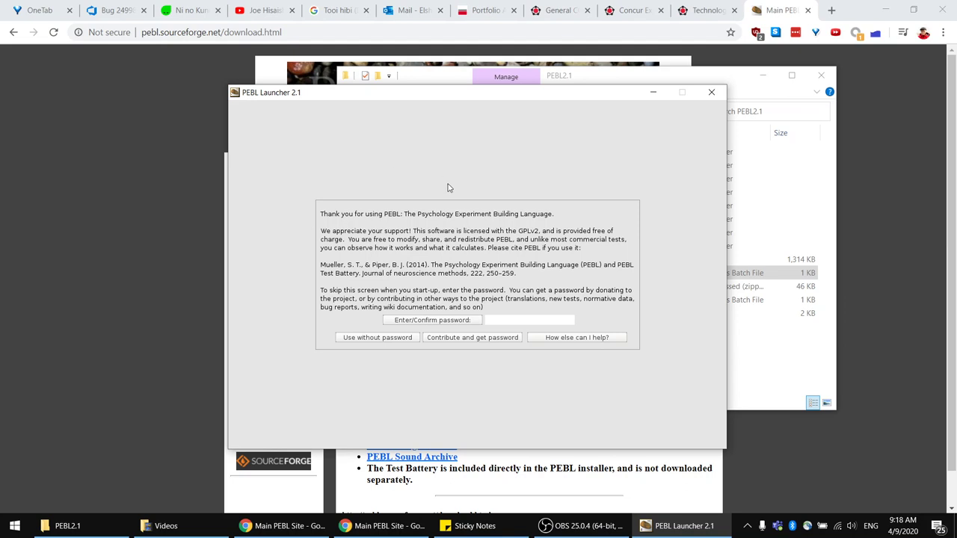
left_click(366, 340)
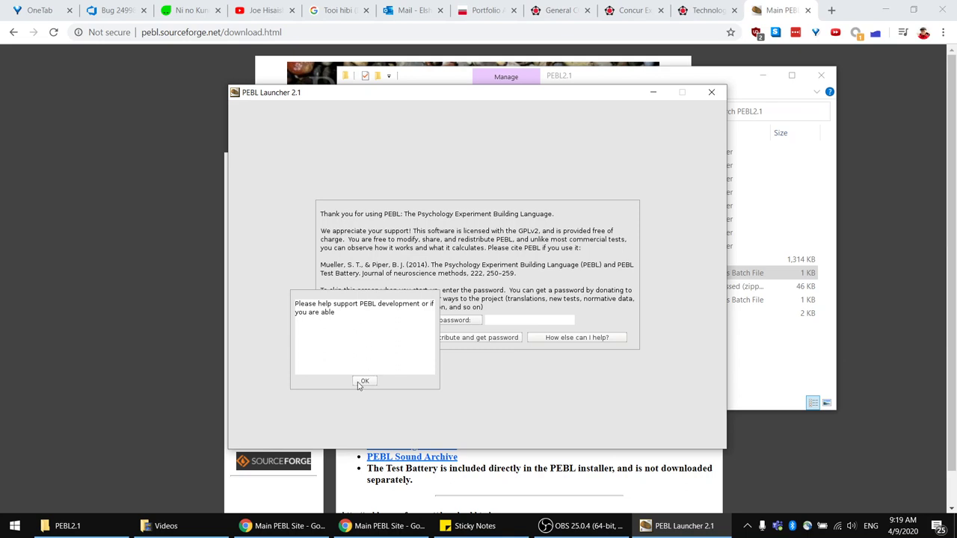
left_click(365, 381)
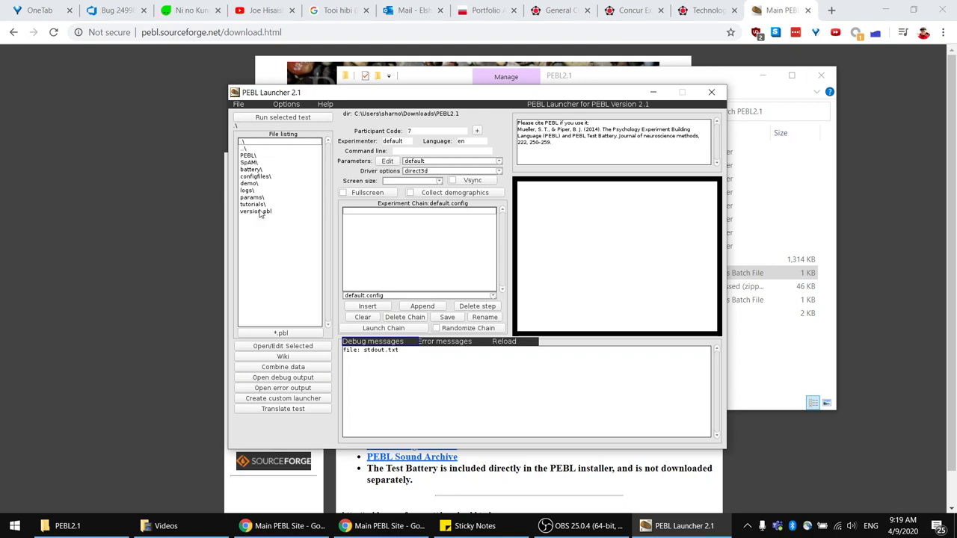
Open the SpAM folder in the launcher's file listing and select the SpAM.pbl test.
left_click(724, 77)
left_click(312, 97)
left_click(632, 82)
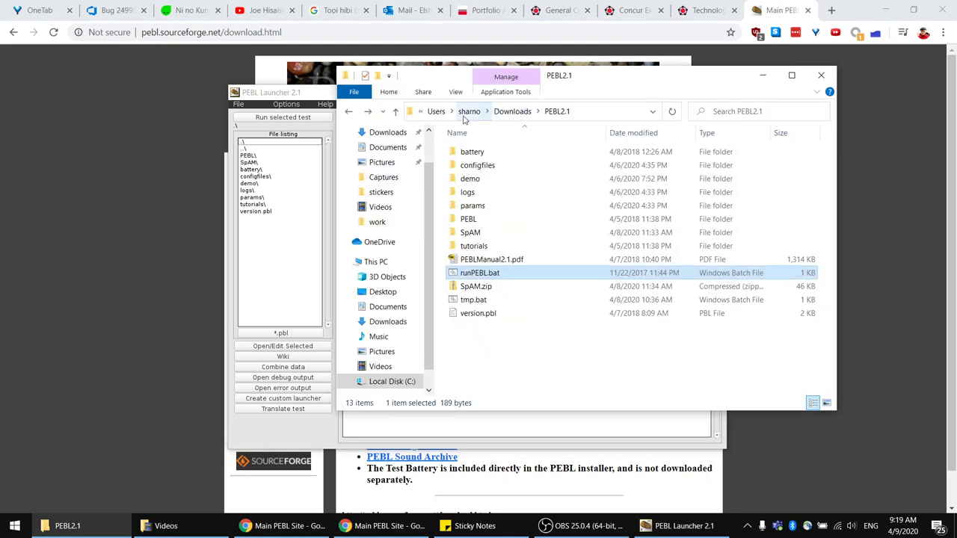
left_click(312, 99)
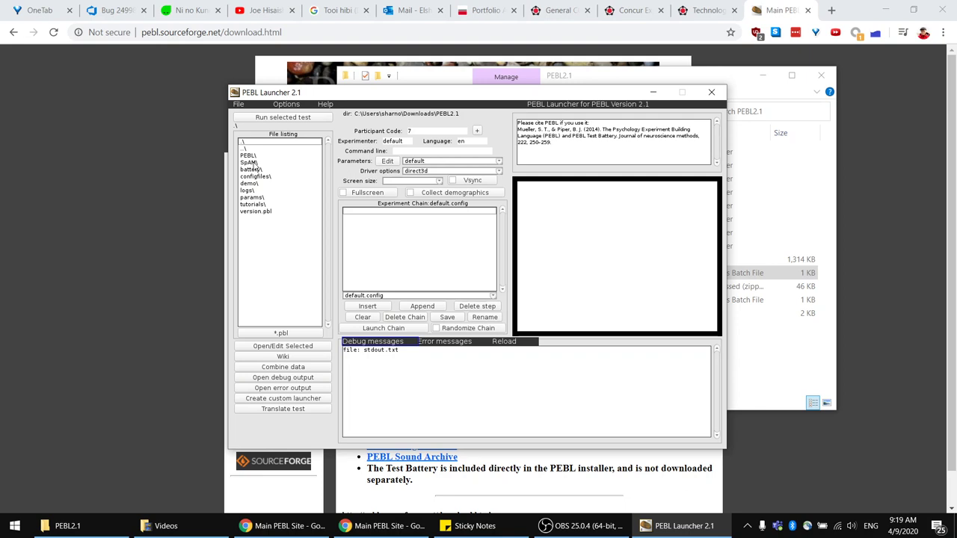
double_click(254, 163)
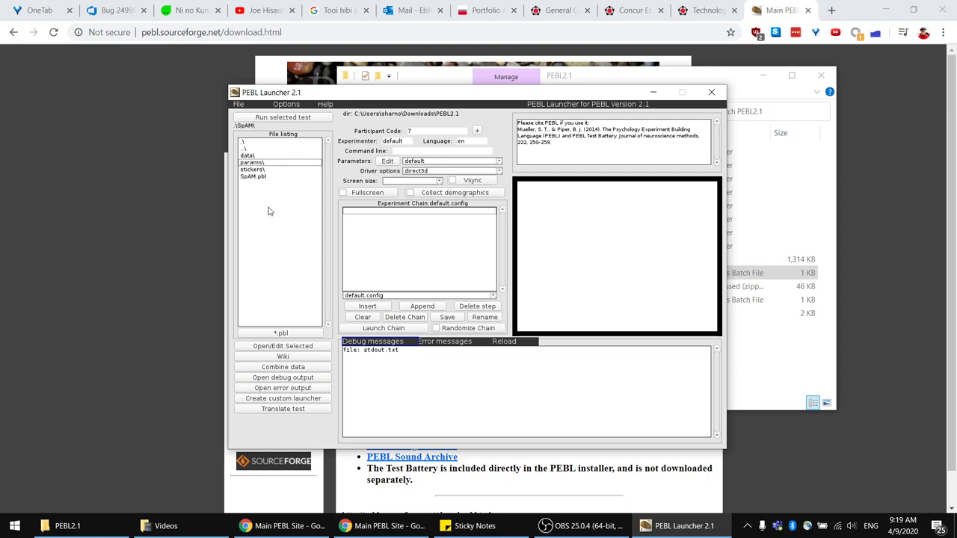
left_click(267, 179)
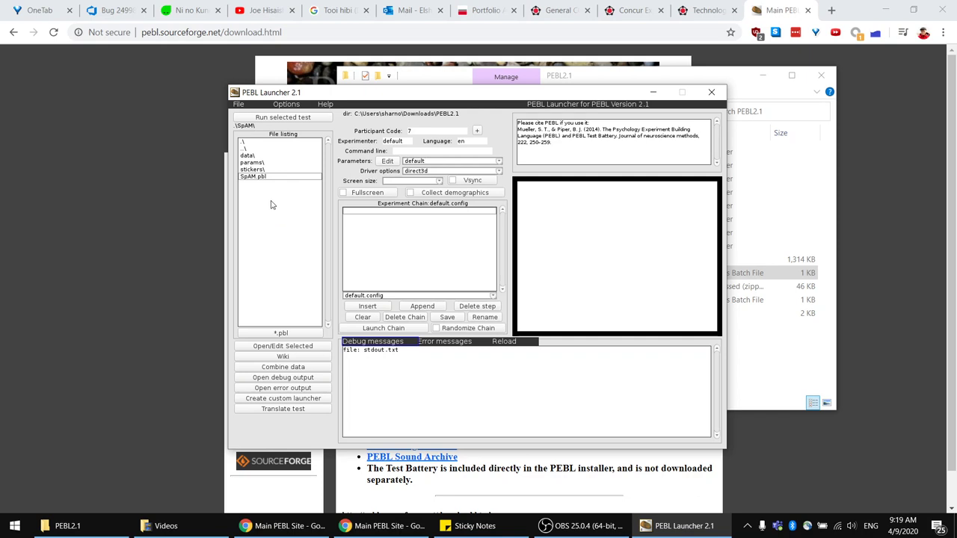
Raise the participant code to 10 for the SpAM test.
left_click(416, 133)
left_click_drag(463, 99, 454, 110)
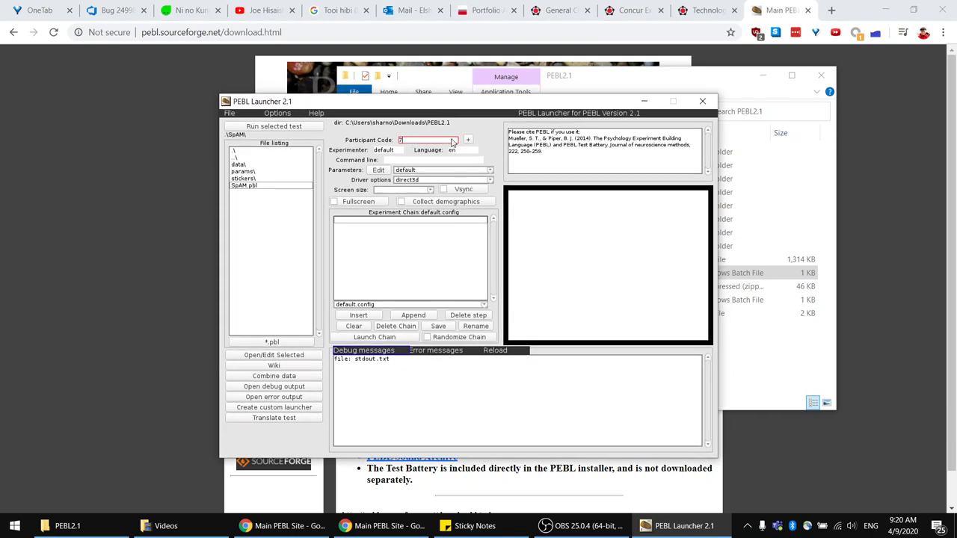
left_click(468, 141)
left_click(469, 142)
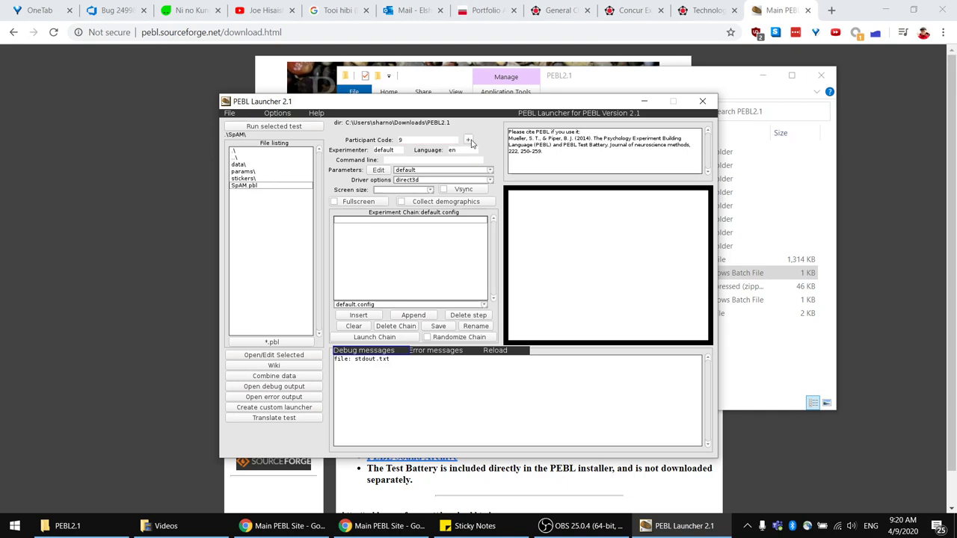
left_click(468, 142)
left_click(398, 152)
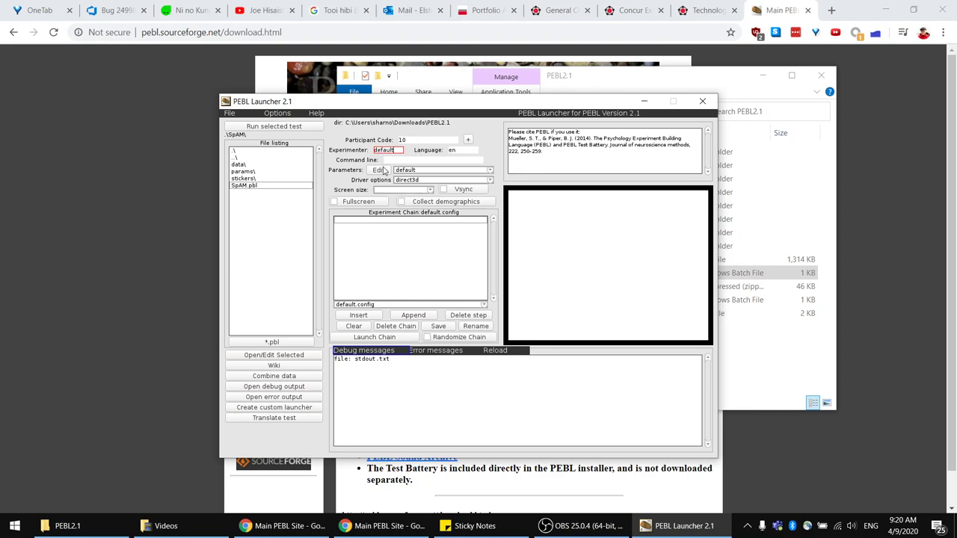
View the sticker dimension, sticker count and grid size parameters of SpAM.pbl, and return without saving.
left_click(350, 170)
left_click(378, 171)
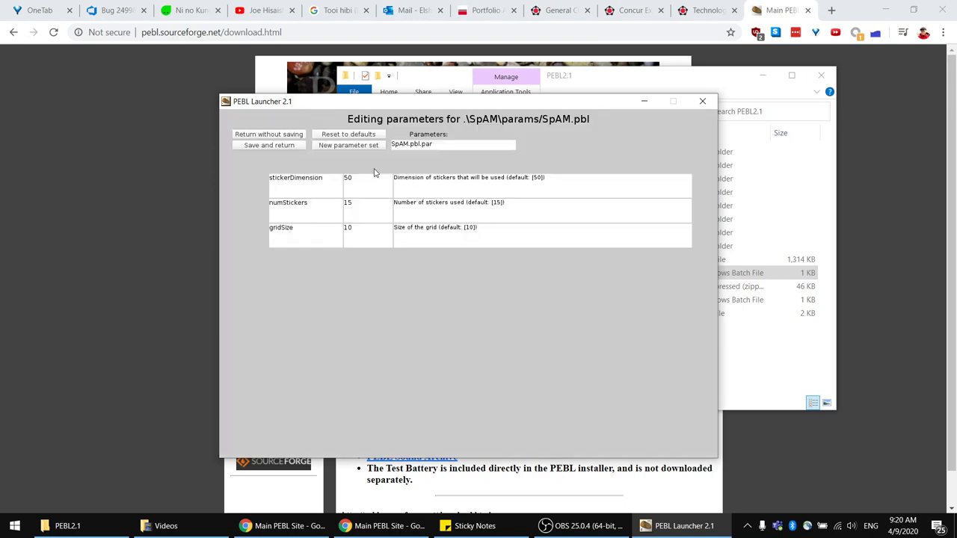
left_click(357, 239)
left_click(252, 136)
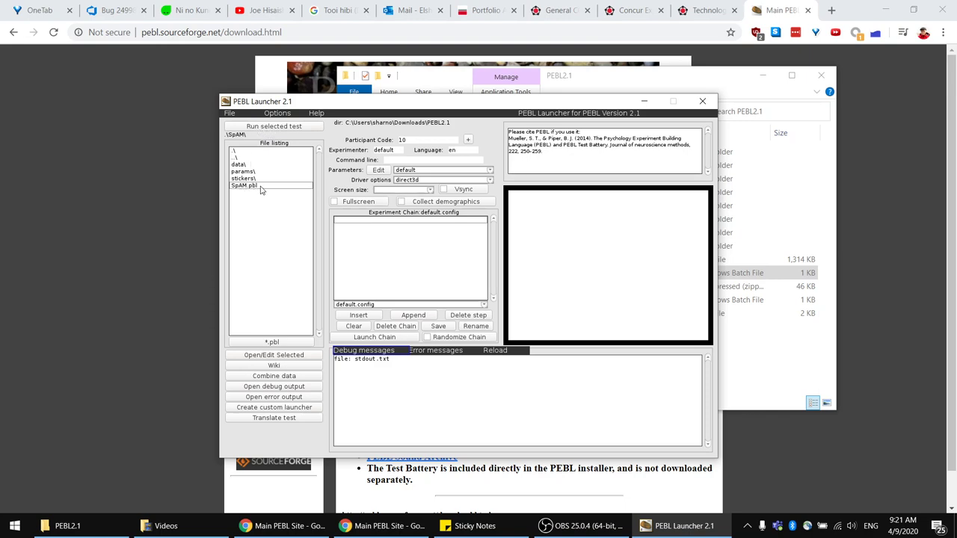
Run the selected SpAM.pbl test and move its window fully into view.
left_click(261, 128)
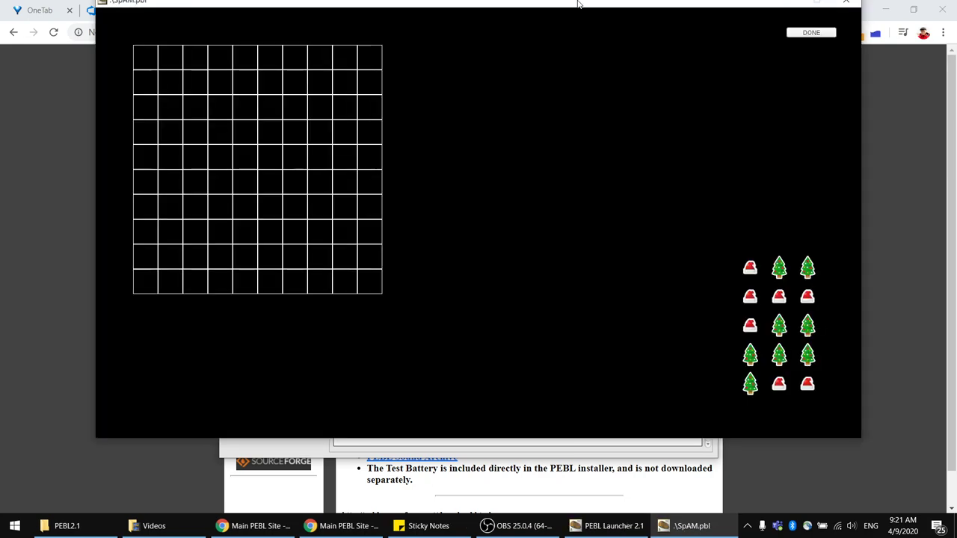
left_click_drag(551, 4, 537, 51)
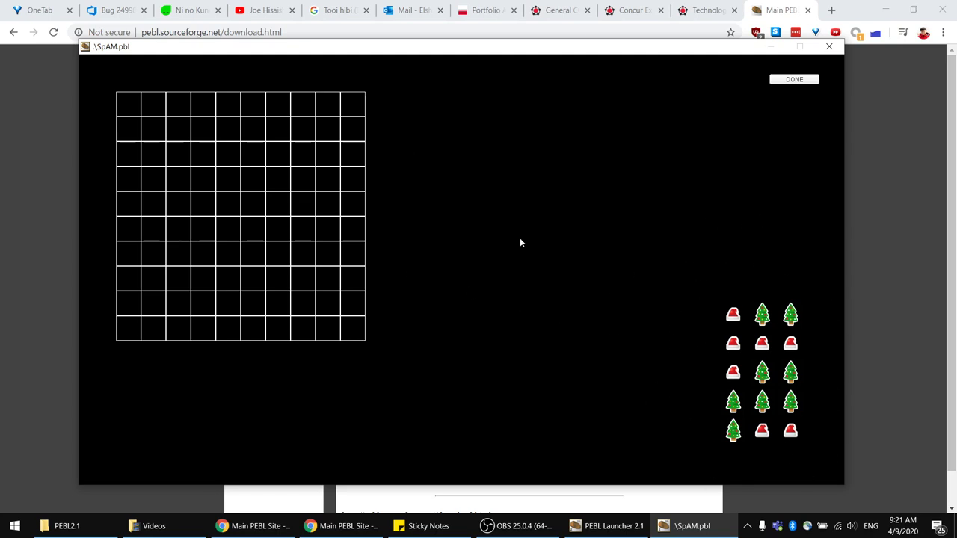
Place all 15 Santa hat and tree stickers in scattered cells of the grid and finish the test.
left_click_drag(736, 319, 162, 131)
left_click_drag(769, 316, 271, 144)
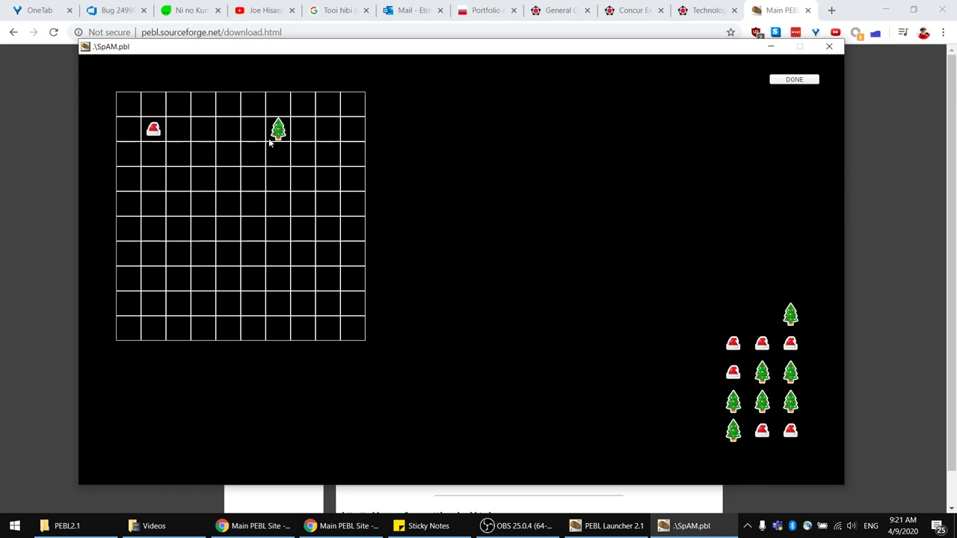
left_click_drag(790, 314, 227, 202)
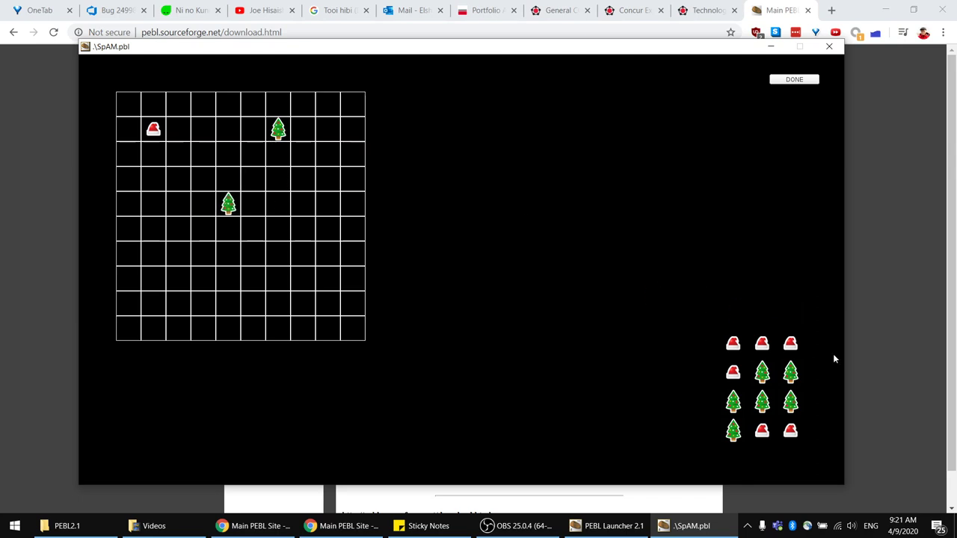
left_click_drag(737, 346, 305, 255)
left_click_drag(758, 347, 178, 303)
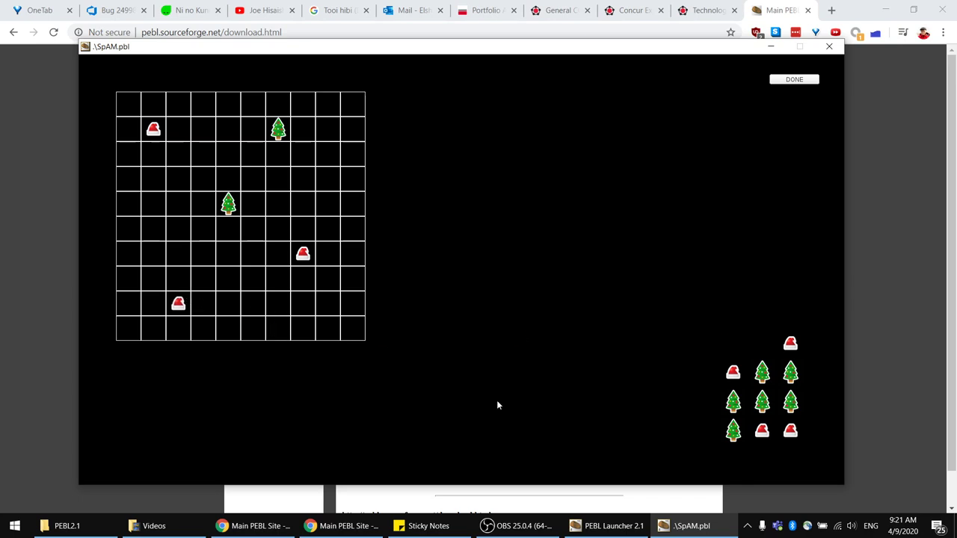
left_click_drag(791, 345, 228, 254)
left_click_drag(733, 372, 154, 201)
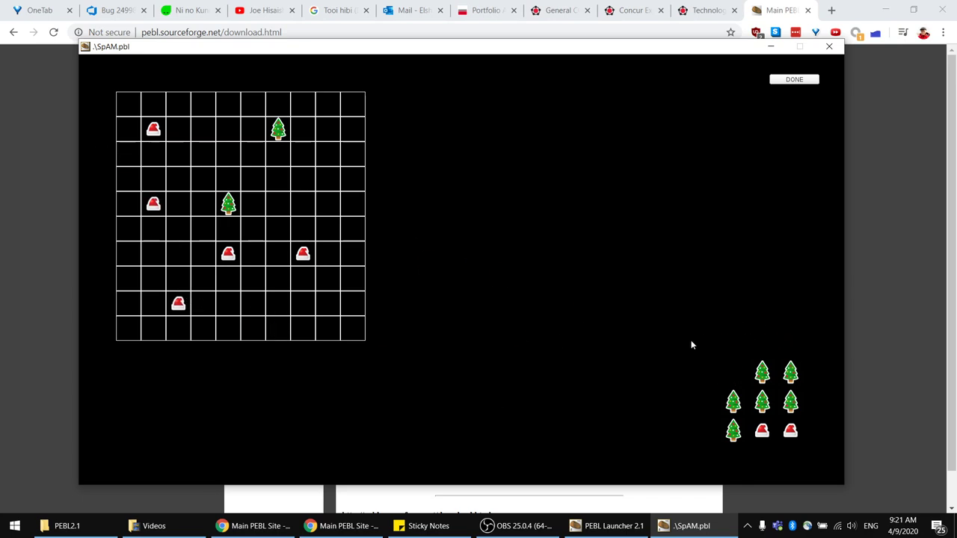
left_click_drag(759, 378, 329, 181)
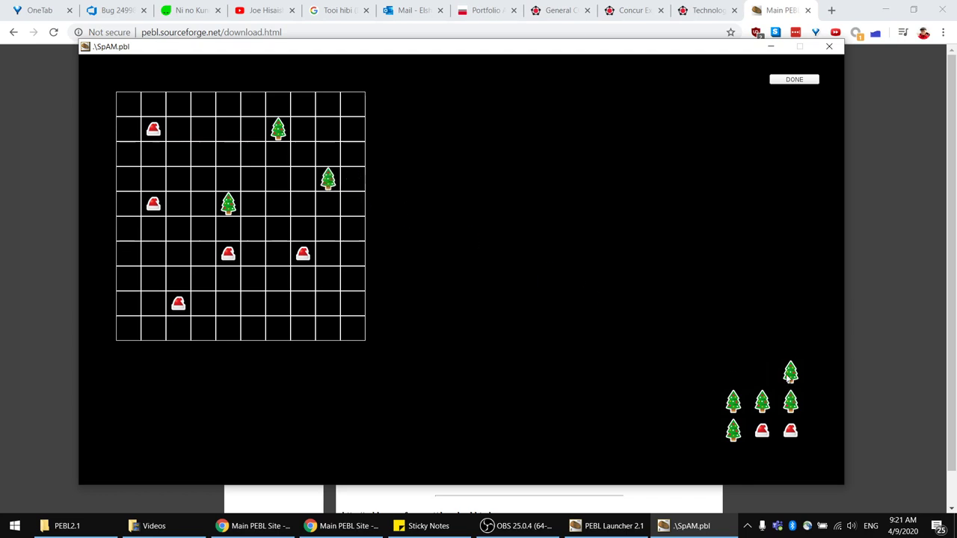
left_click_drag(789, 378, 351, 306)
left_click_drag(733, 404, 294, 174)
left_click_drag(734, 432, 305, 303)
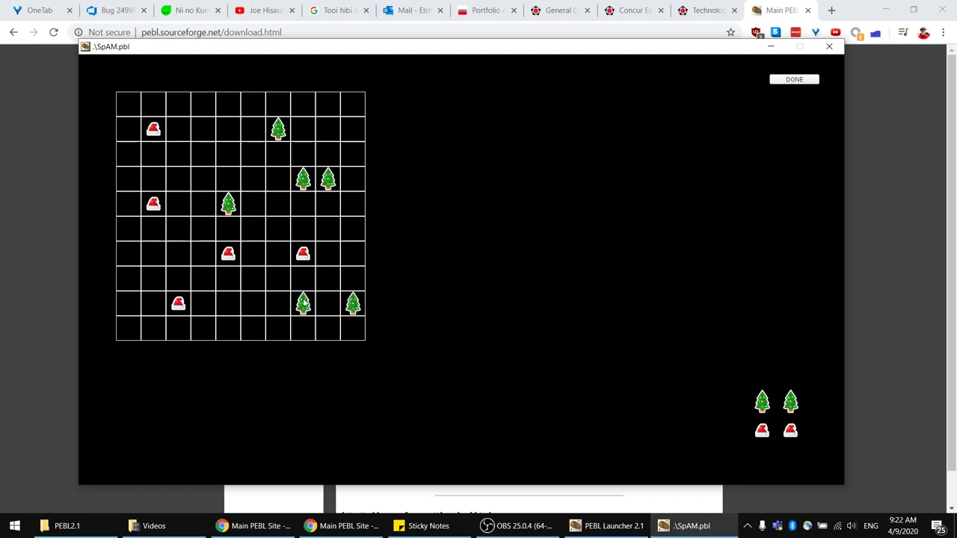
left_click_drag(761, 403, 253, 153)
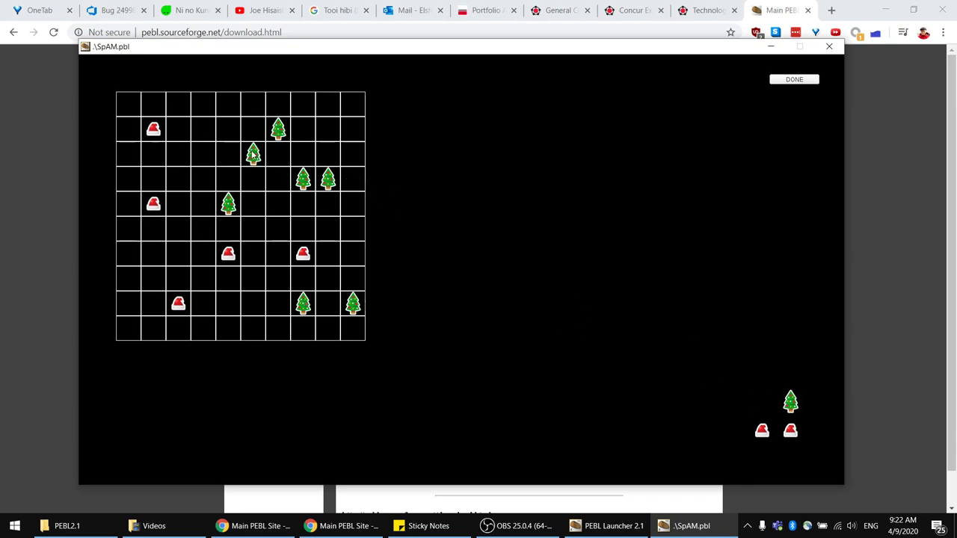
left_click_drag(797, 406, 232, 135)
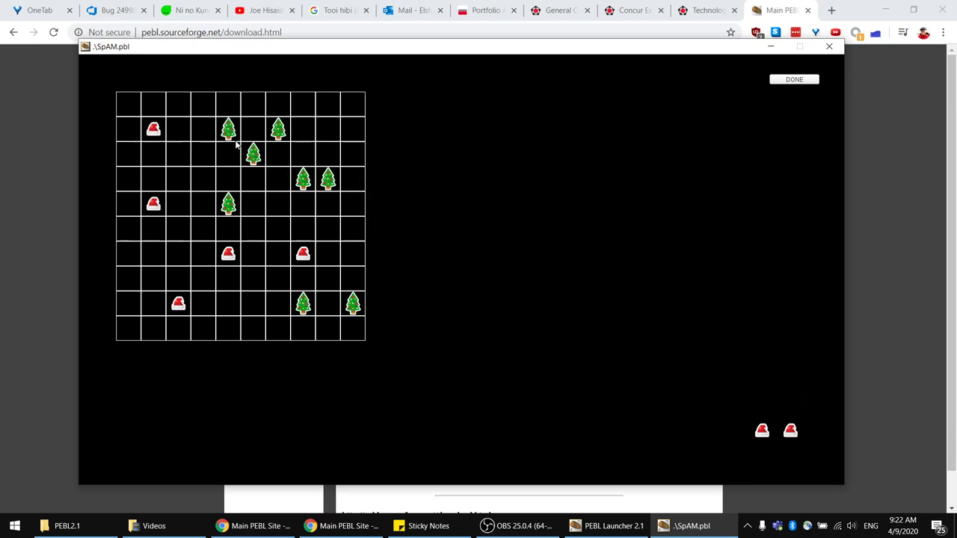
left_click_drag(759, 434, 288, 287)
left_click_drag(791, 439, 178, 156)
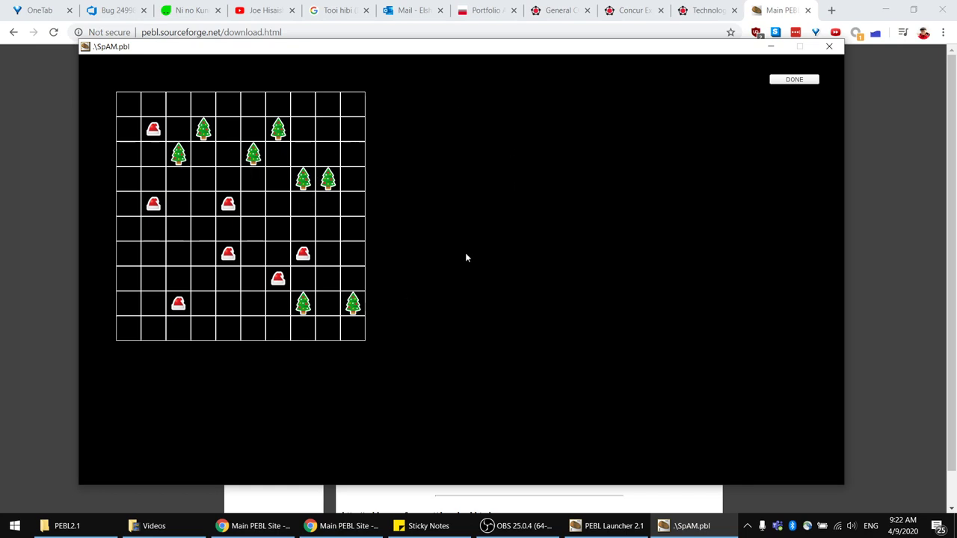
left_click(797, 81)
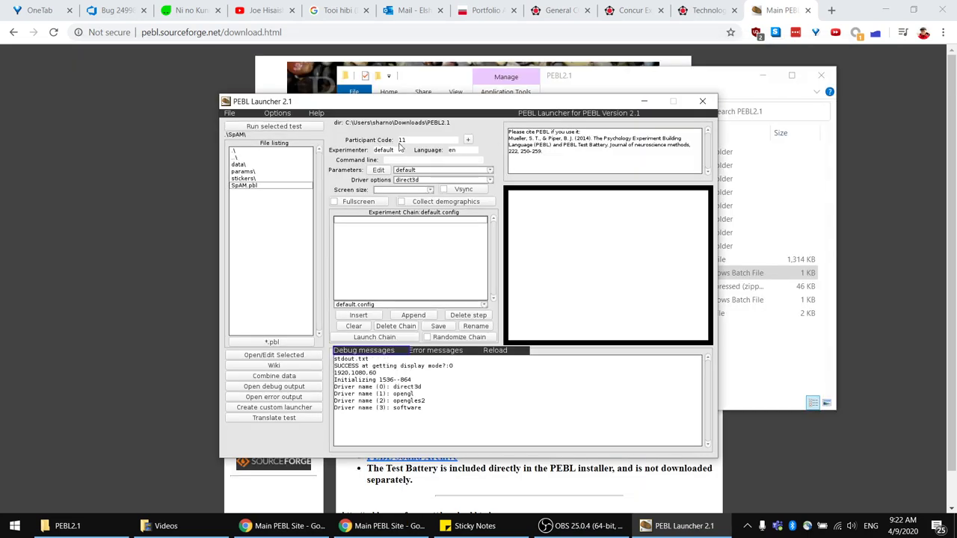
Enter 1 in the launcher's participant code field.
left_click(402, 142)
type("1")
Switch to the PEBL2.1 folder in File Explorer and open participant 10's results folder inside SpAM's data folder.
left_click(97, 531)
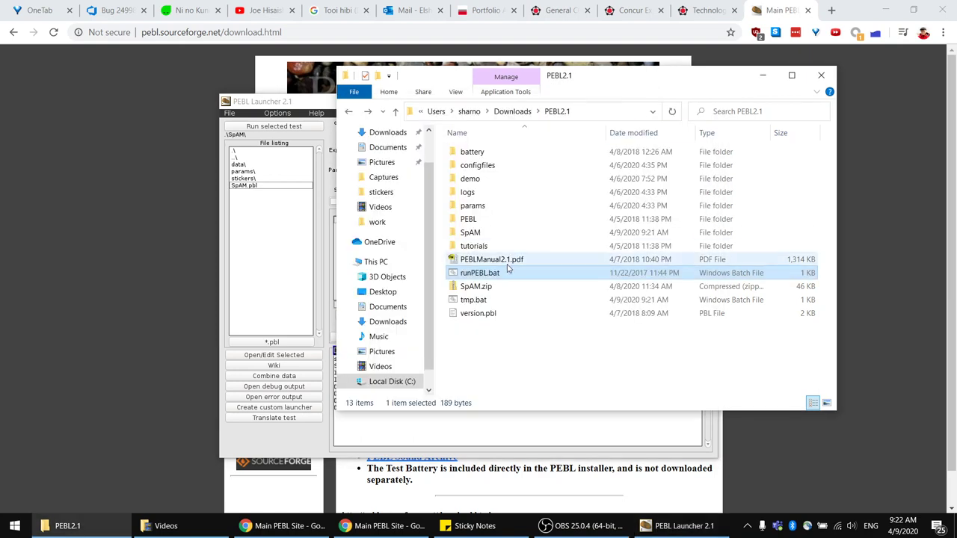
double_click(473, 233)
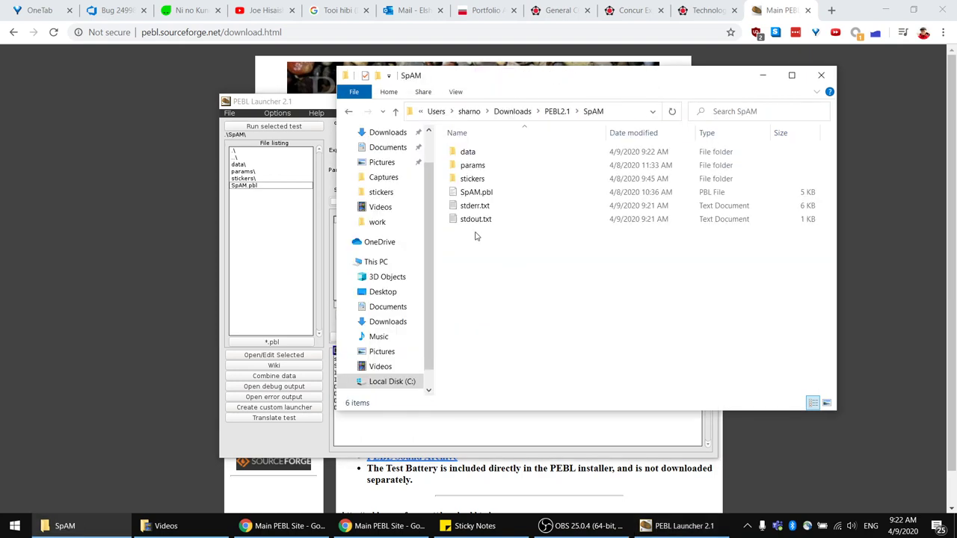
left_click(478, 156)
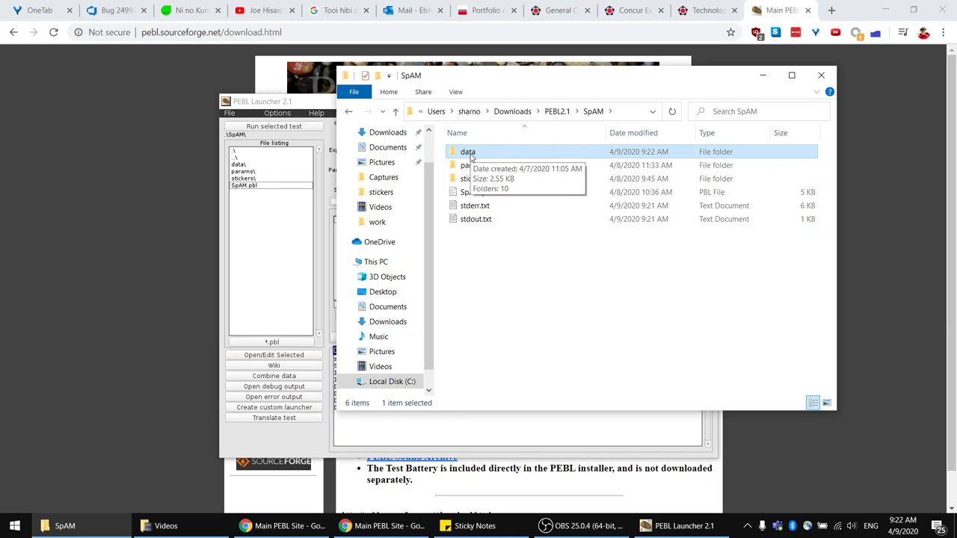
double_click(474, 157)
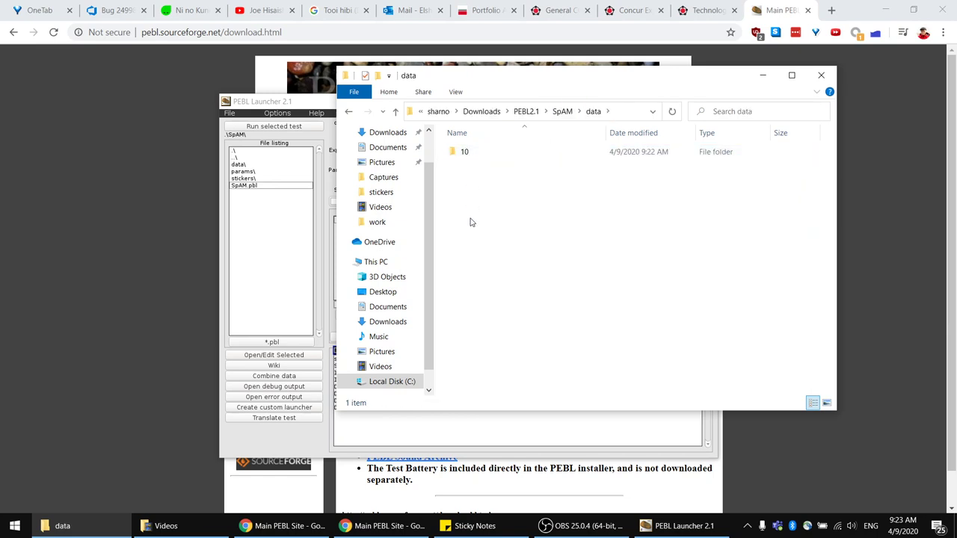
left_click(475, 155)
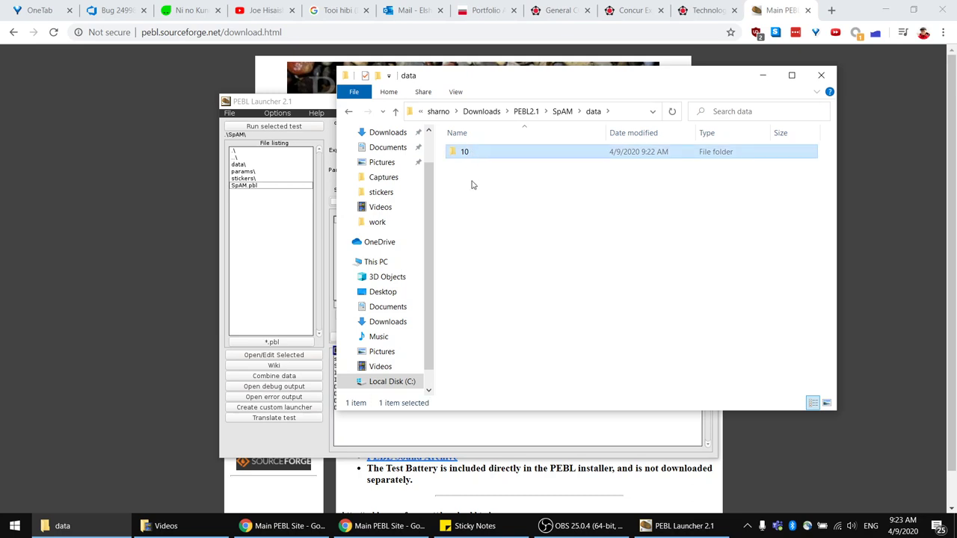
left_click(472, 185)
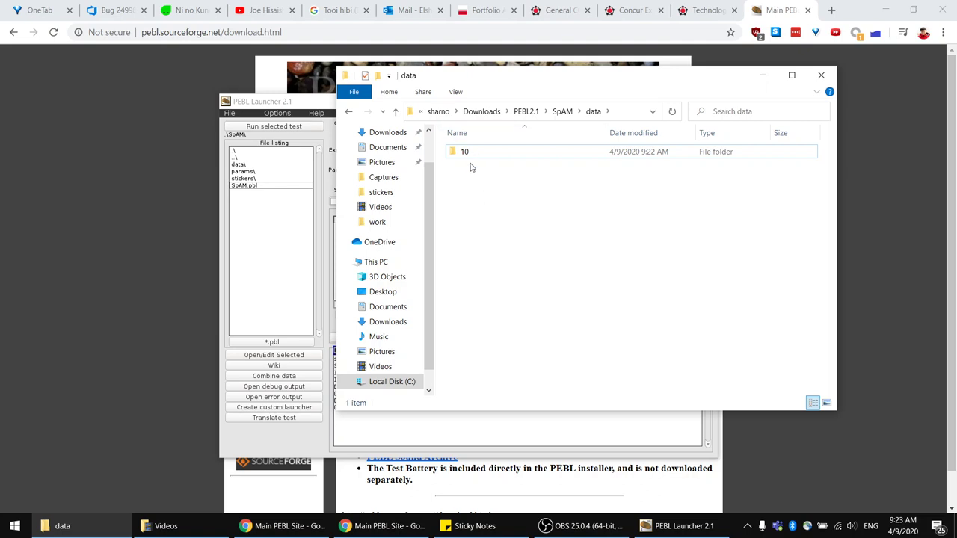
double_click(467, 152)
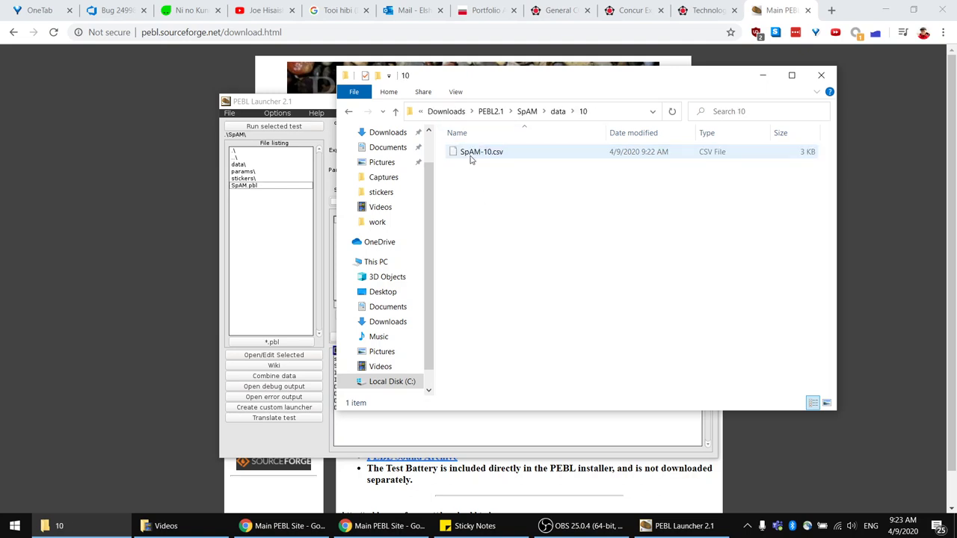
Open the SpAM-10.csv results file in Visual Studio Code.
left_click(472, 159)
right_click(487, 155)
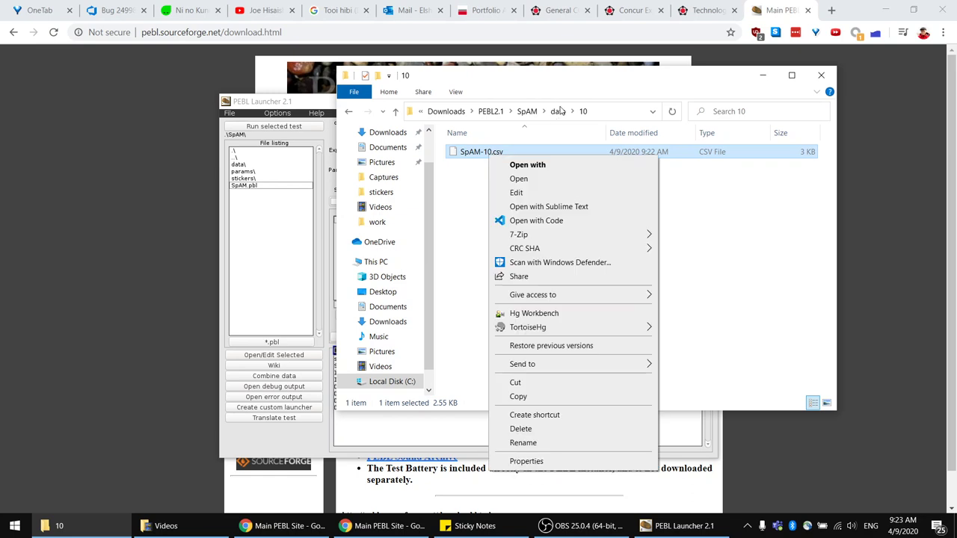
left_click(584, 114)
right_click(496, 154)
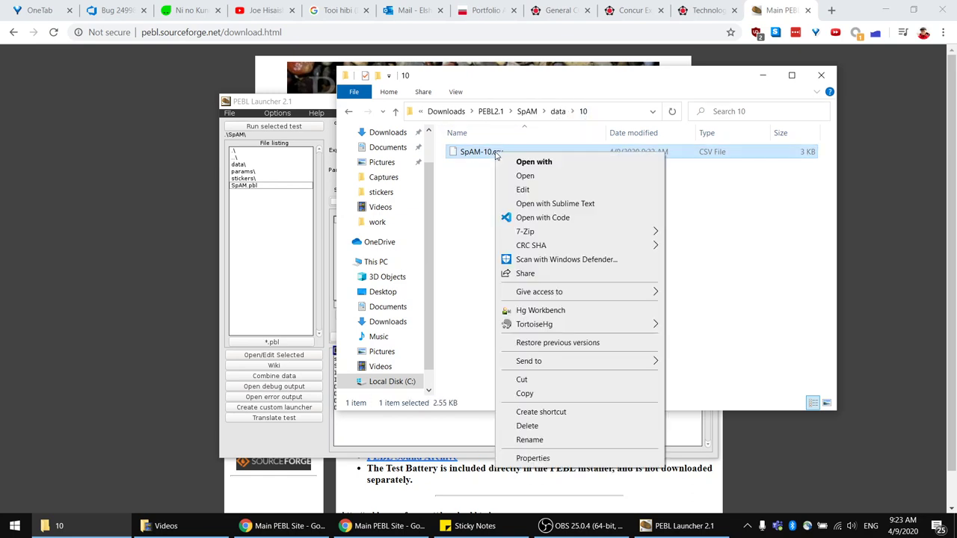
left_click(543, 218)
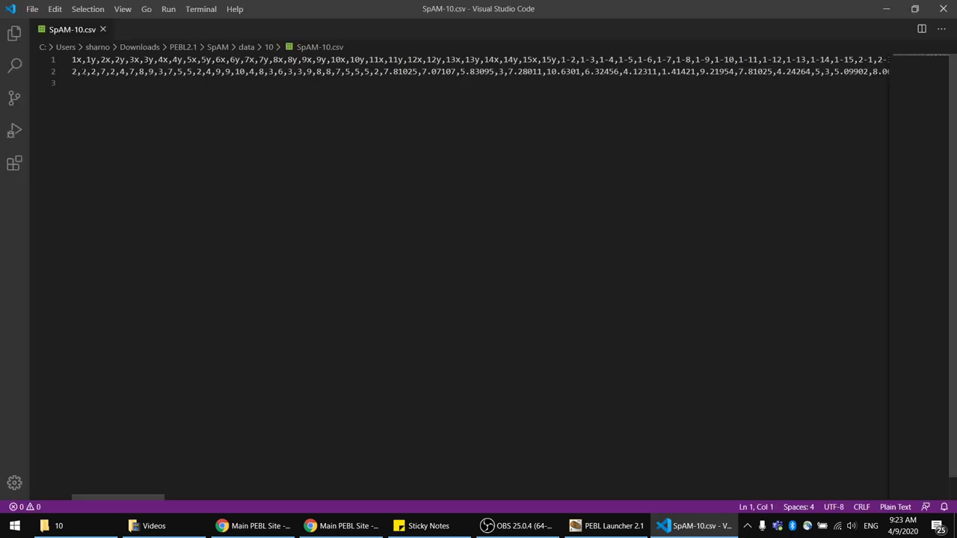
Highlight the sticker coordinate headers in the first row, from 1x through 15x.
left_click_drag(72, 59, 91, 60)
key("shift+Right")
key("shift+Right")
key("shift+Right")
key("shift+Right")
key("shift+Right")
key("shift+Right")
key("shift+Right")
key("shift+Right")
key("shift+Right")
key("shift+Right")
key("shift+Right")
key("shift+Right")
key("shift+Right")
key("shift+Right")
key("shift+Right")
key("shift+Right")
key("shift+Right")
key("shift+Right")
key("shift+Right")
key("shift+Right")
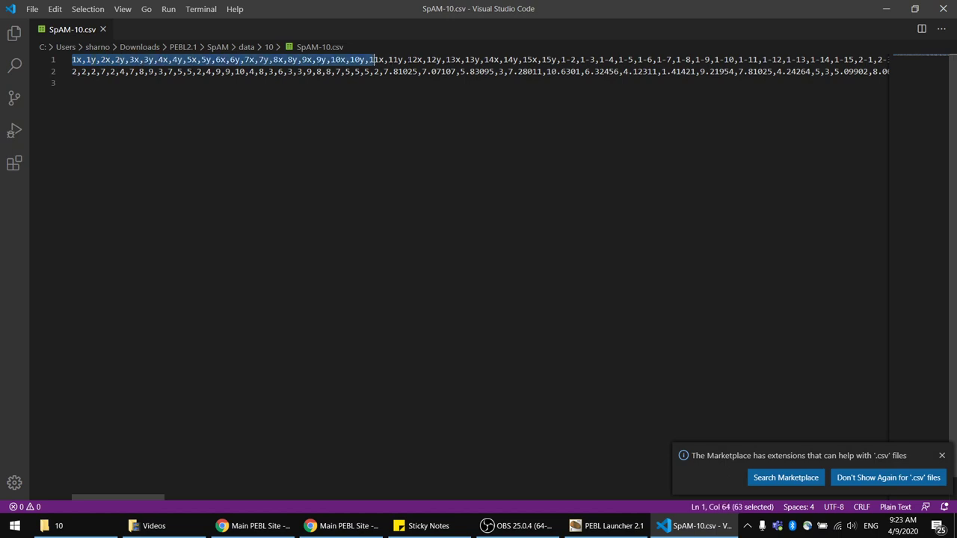
key("shift+Right")
key("shift+Right")
key("shift+Right")
key("shift+Right")
key("shift+Right")
key("shift+Right")
key("shift+Right")
key("shift+Right")
key("shift+Right")
key("shift+Right")
key("shift+Right")
key("shift+Right")
key("shift+Right")
key("shift+Right")
key("shift+Right")
key("shift+Right")
key("shift+Right")
key("shift+Right")
key("shift+Right")
key("shift+Right")
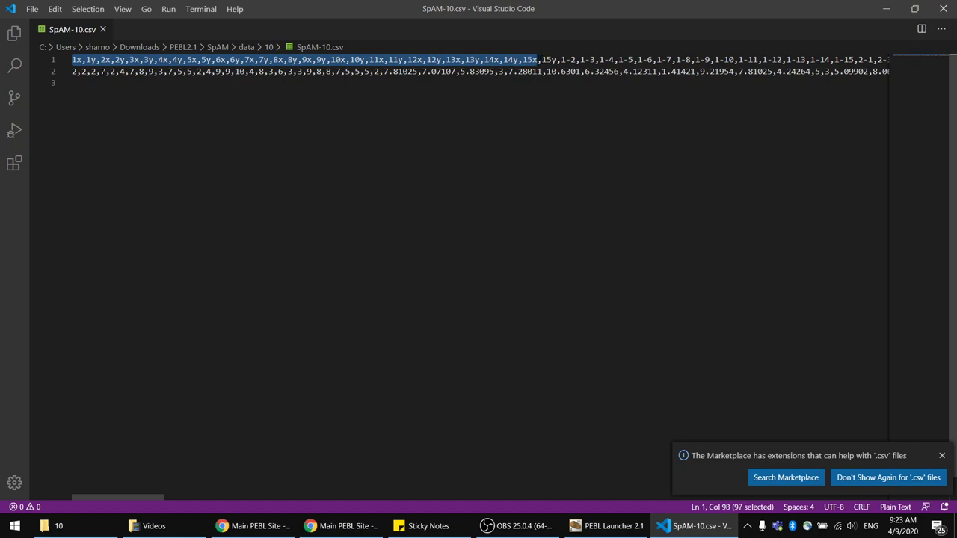
Highlight the x of header 1x, and the y and sticker number of header 1y, one at a time.
left_click(82, 59)
key("shift+Left")
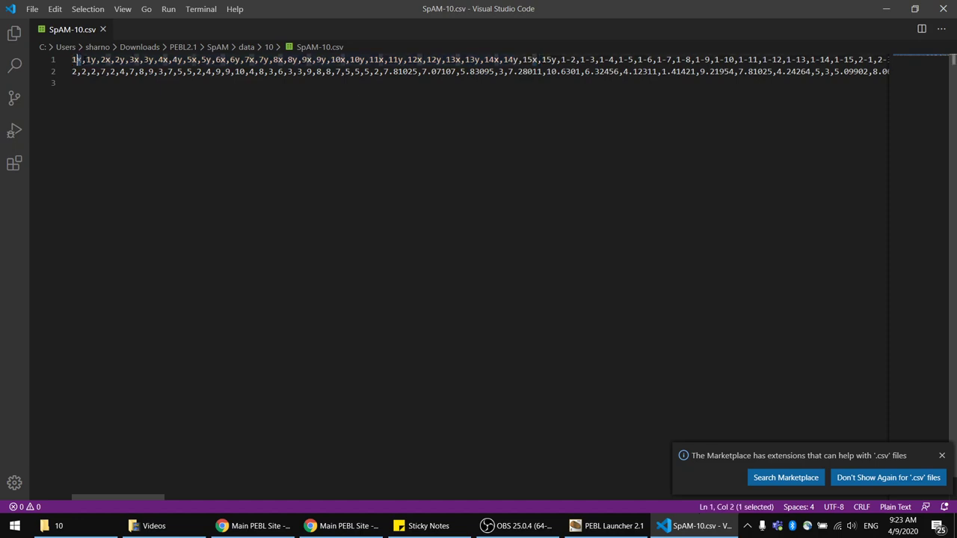
key("Right")
key("Right")
key("Right")
key("Right")
key("shift+Left")
key("Left")
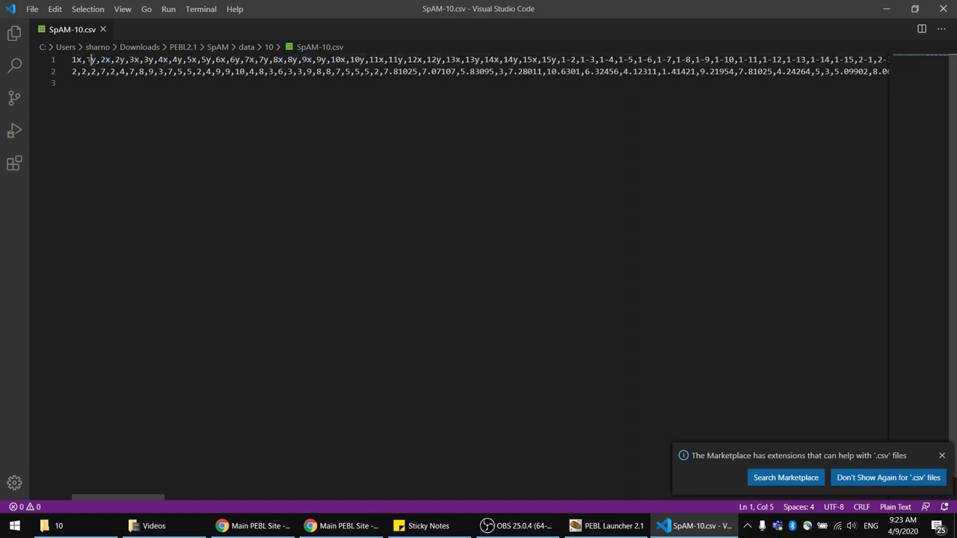
key("shift+Left")
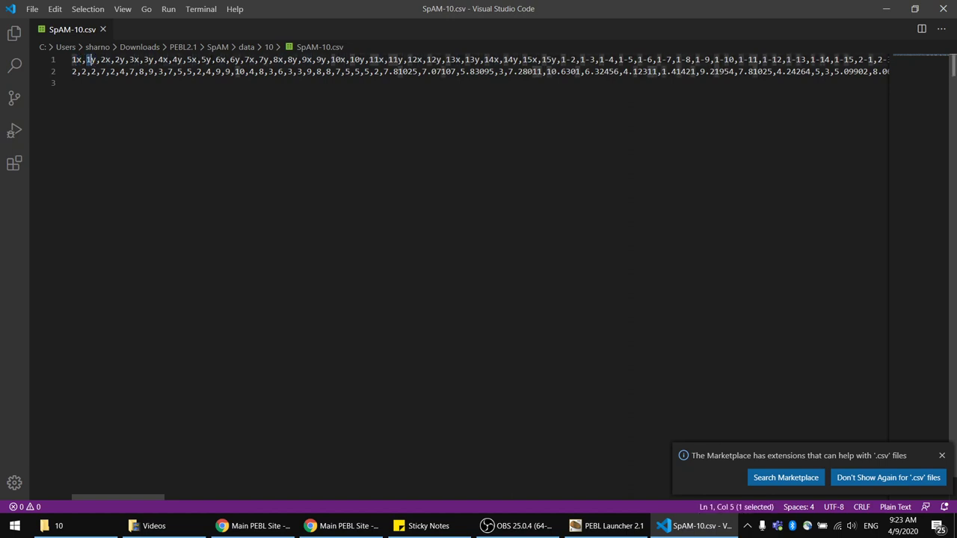
Highlight the second sticker's coordinate headers 2x and 2y, and clear the selection.
key("Right")
key("Right")
key("Right")
key("shift+Right")
key("shift+Right")
key("shift+Right")
key("shift+Right")
key("shift+Right")
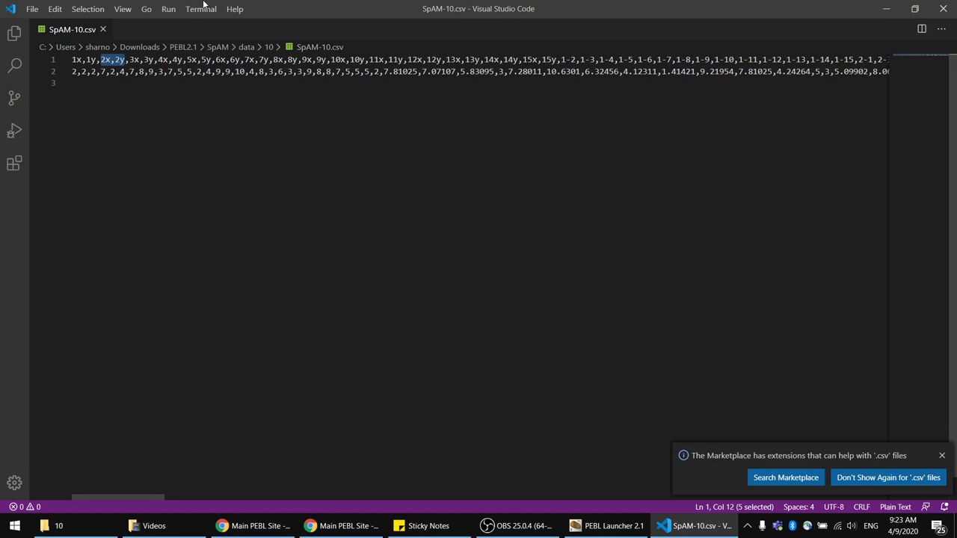
left_click(161, 84)
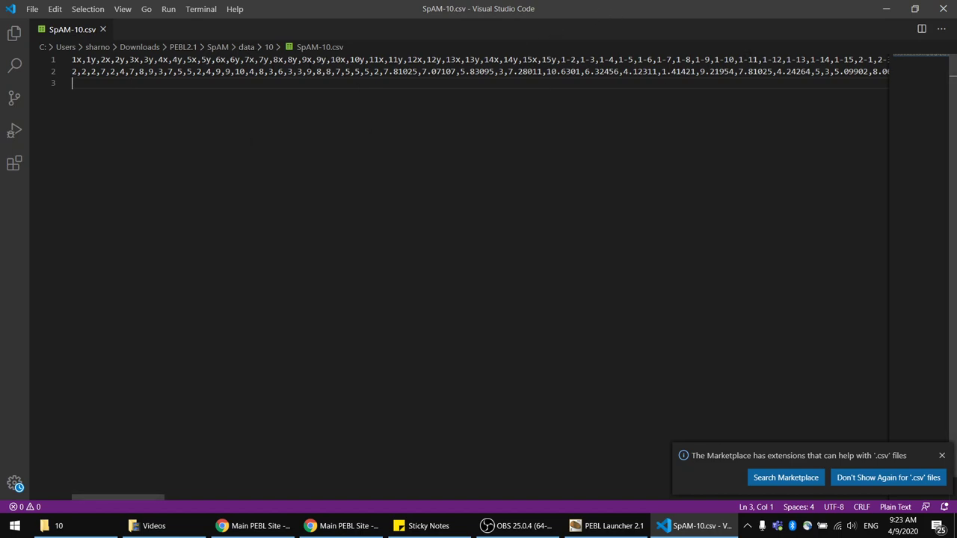
Highlight the pairwise distance headers 1-2 and 1-3, and the first decimal distance value in the second row.
left_click_drag(557, 60, 575, 60)
left_click(576, 60)
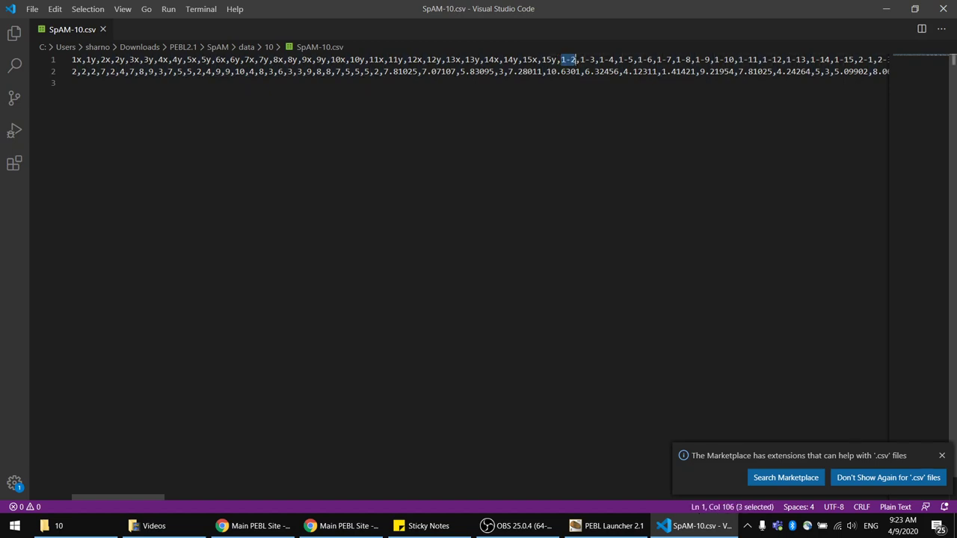
left_click(585, 60)
left_click_drag(581, 59, 594, 59)
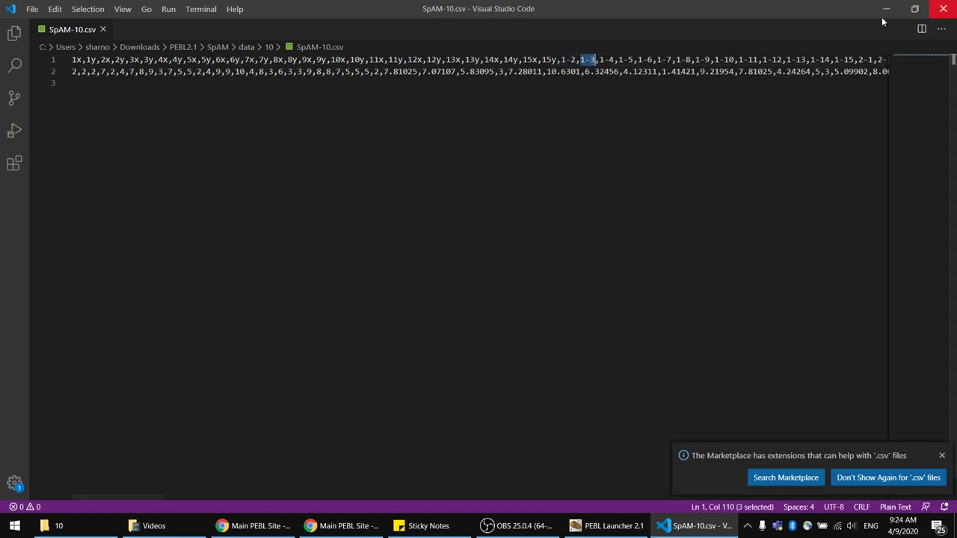
left_click_drag(383, 71, 416, 71)
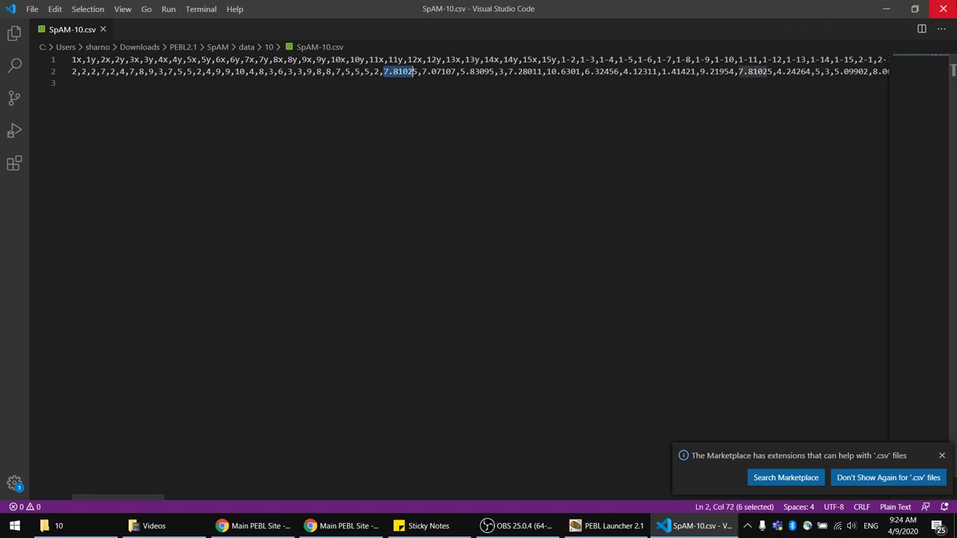
Close the results file and open the stickers folder inside the SpAM folder.
left_click(942, 10)
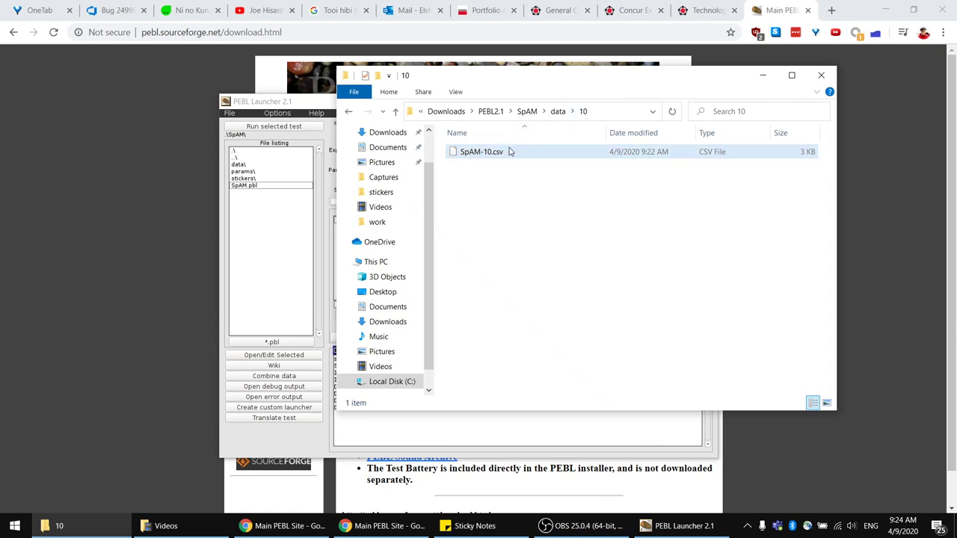
left_click(559, 111)
left_click(562, 111)
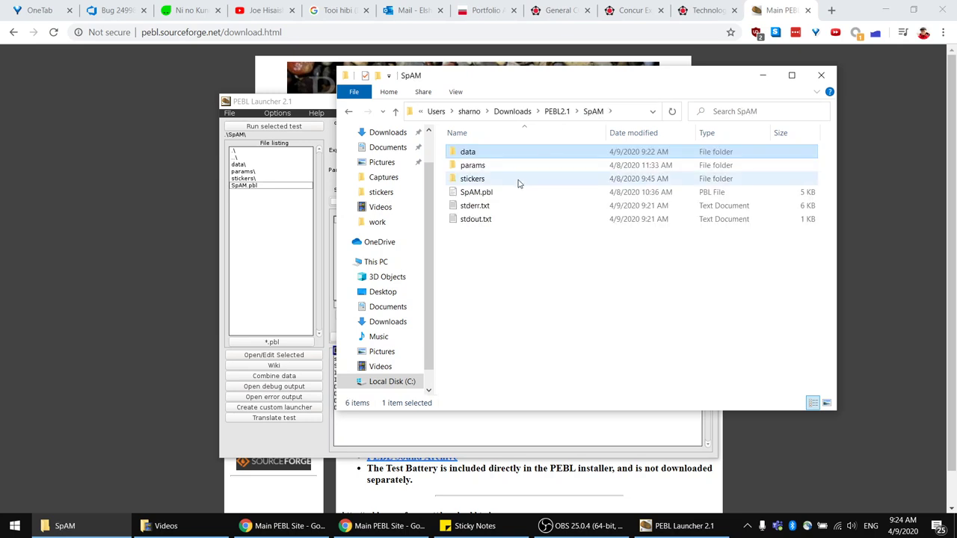
left_click(515, 181)
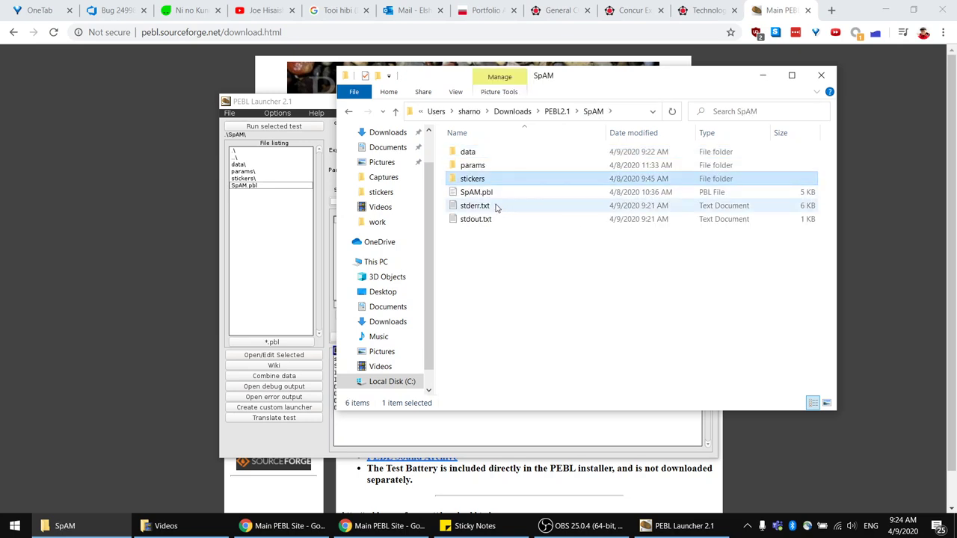
double_click(472, 181)
left_click(572, 111)
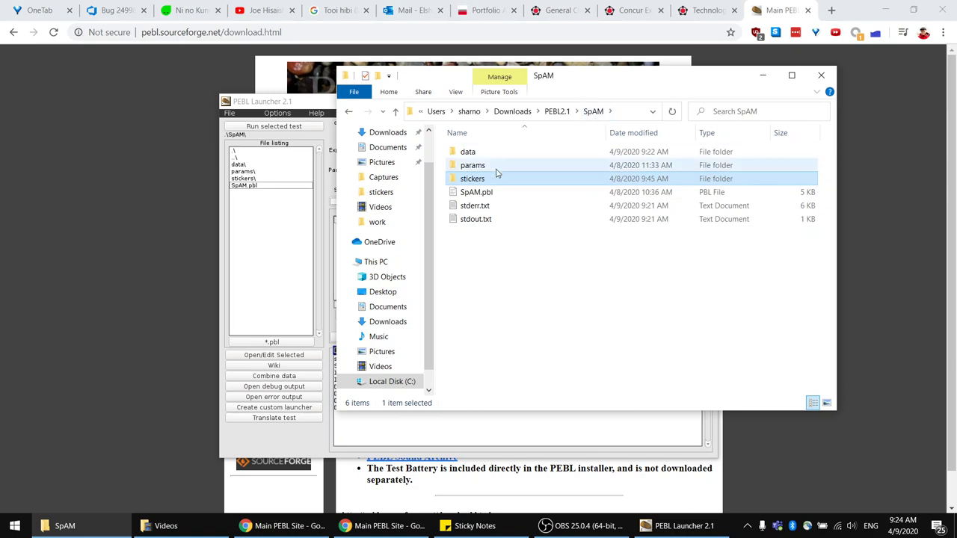
double_click(474, 181)
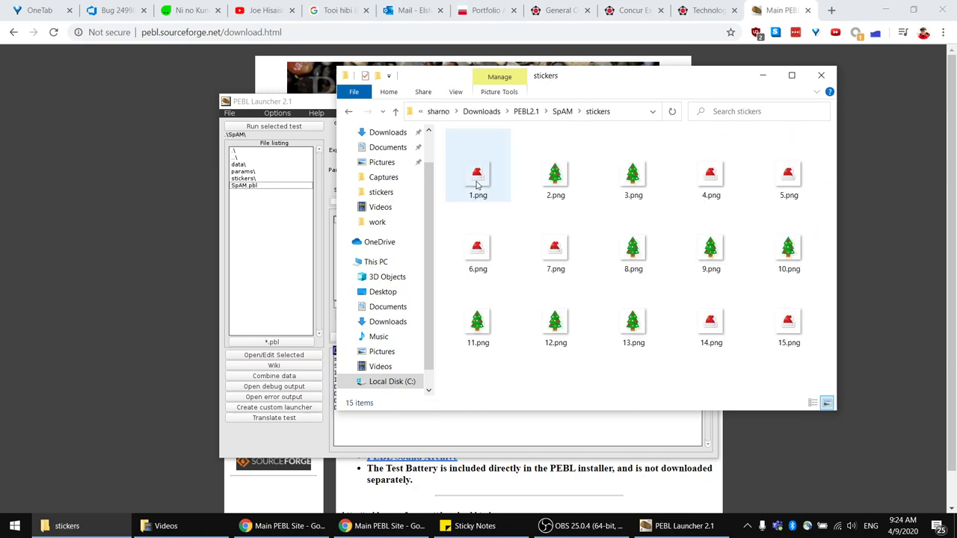
Select the sticker images 1.png to 5.png one after another, and return to 1.png.
left_click(478, 183)
left_click(573, 183)
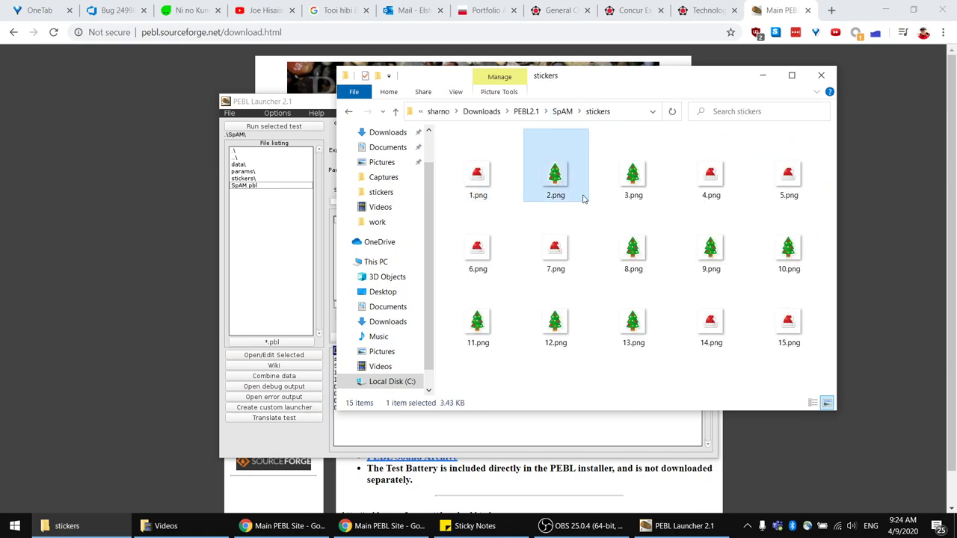
left_click(652, 191)
left_click(704, 188)
left_click(785, 183)
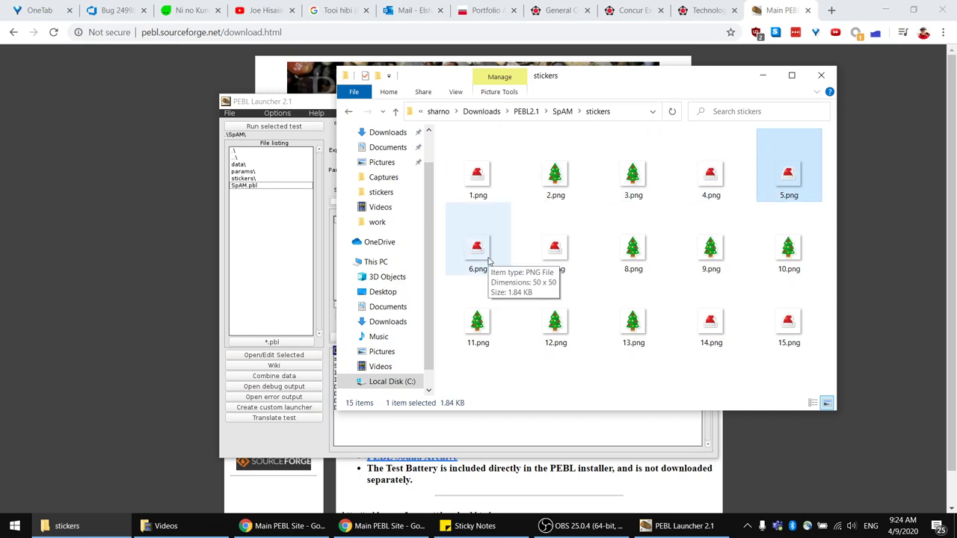
left_click(488, 187)
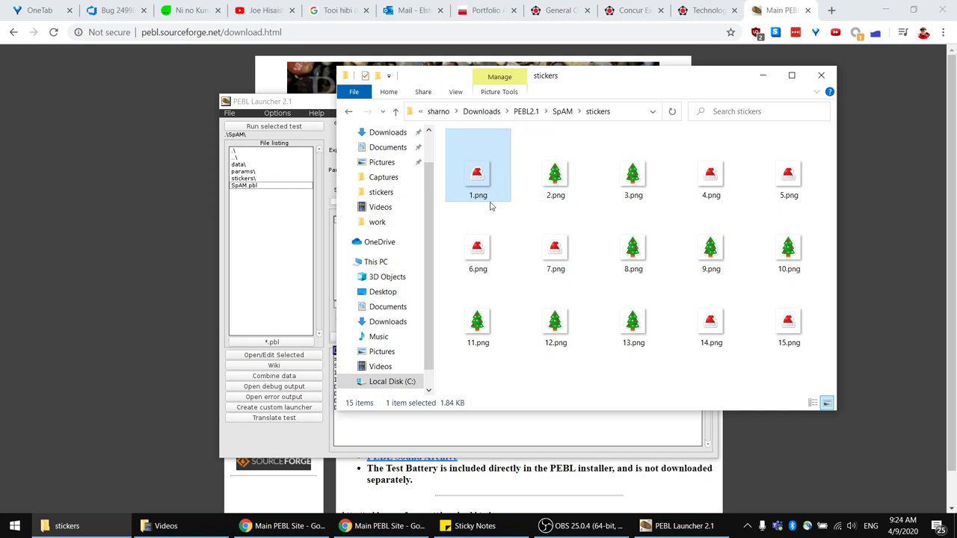
Select all 15 sticker images, clear the selection, and select 1.png, 2.png and 3.png individually.
left_click_drag(778, 376, 471, 157)
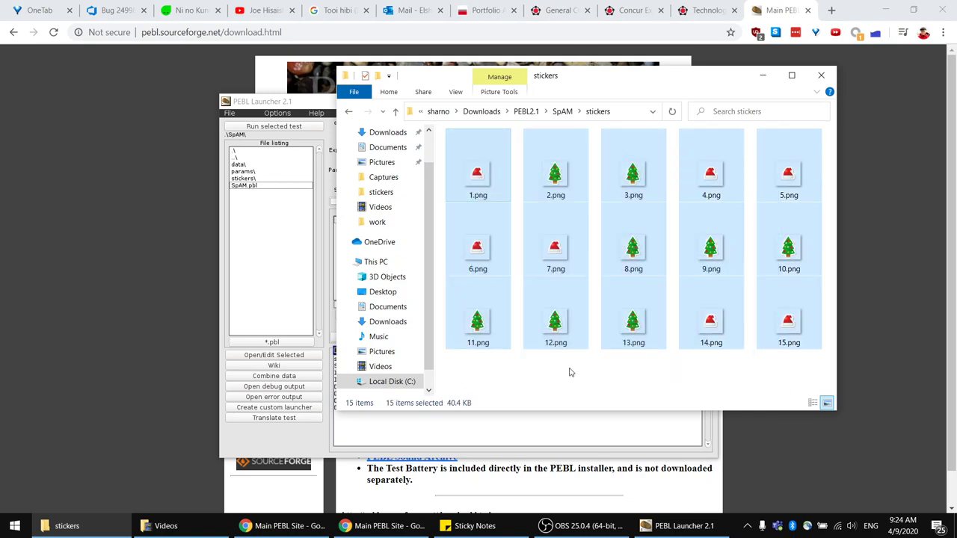
left_click(568, 368)
left_click(490, 187)
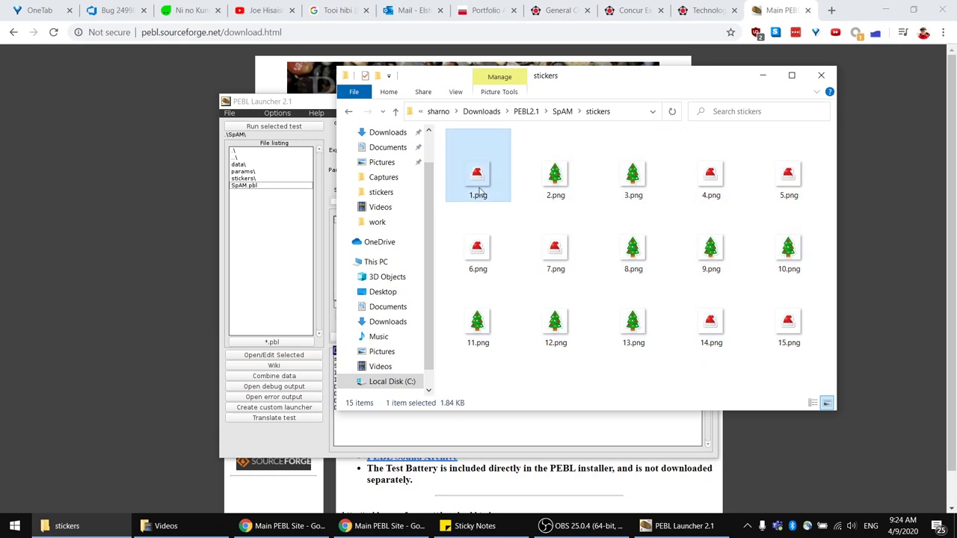
left_click(550, 196)
left_click(632, 193)
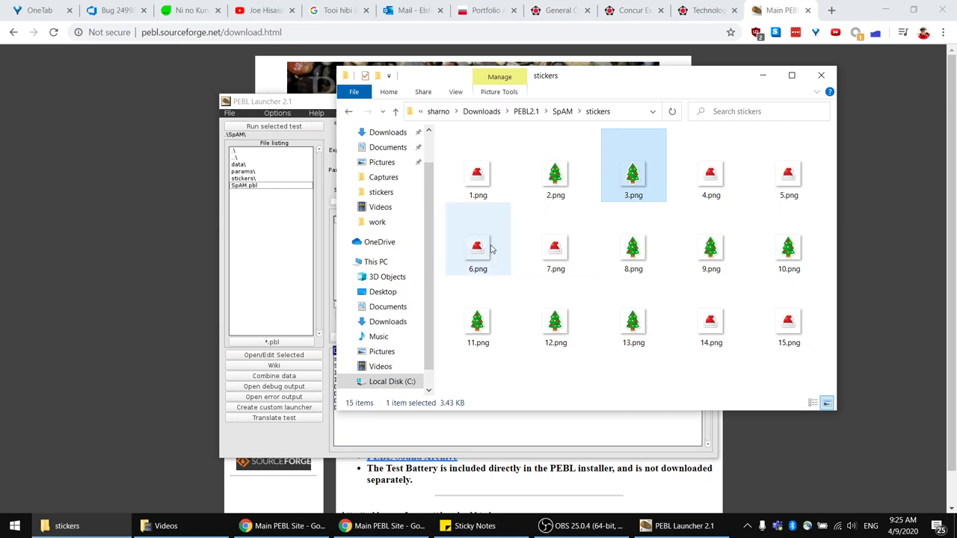
View the file properties of the sticker image 1.png and close them.
left_click(477, 196)
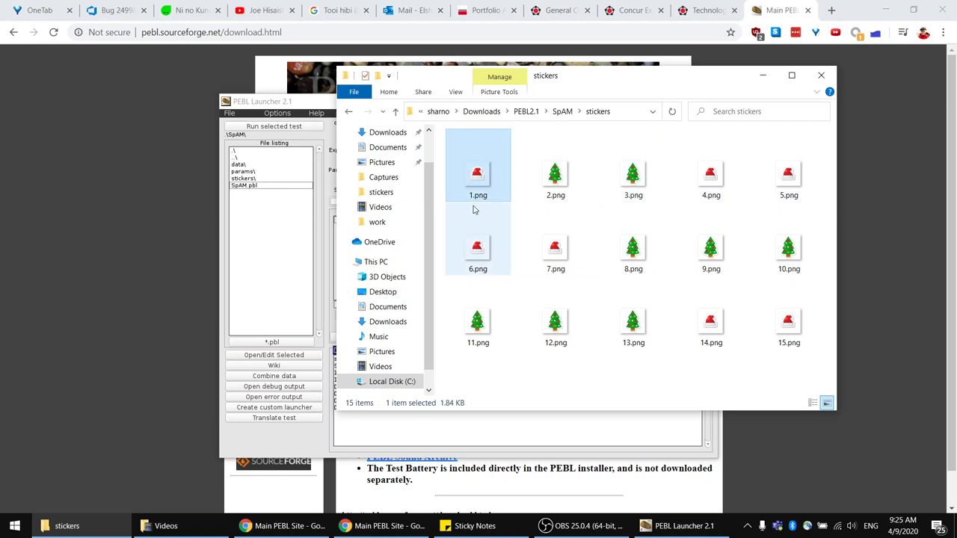
right_click(482, 175)
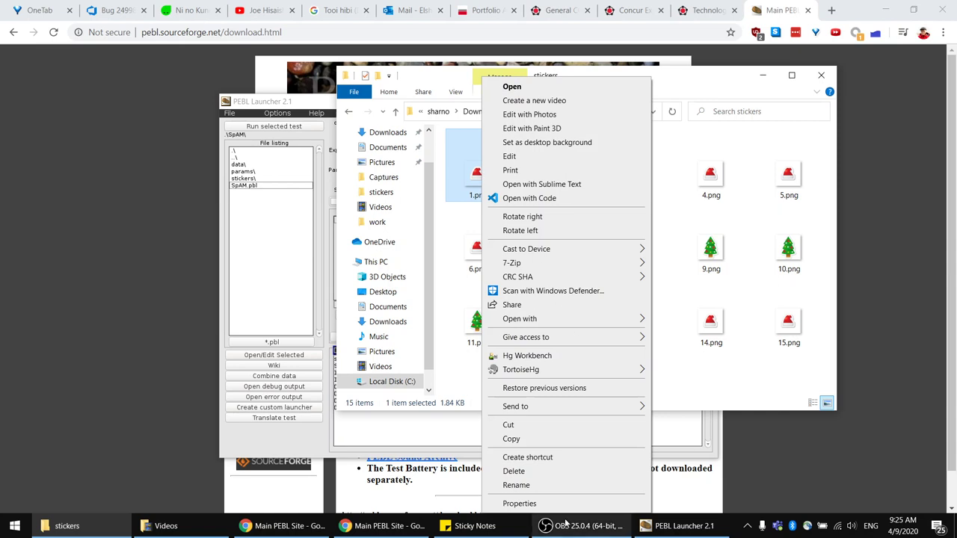
left_click(599, 500)
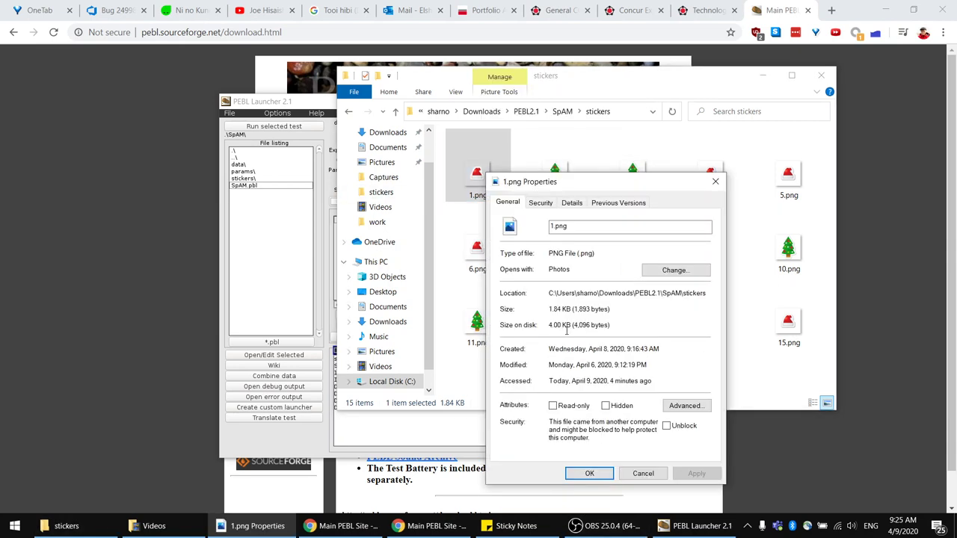
left_click(716, 181)
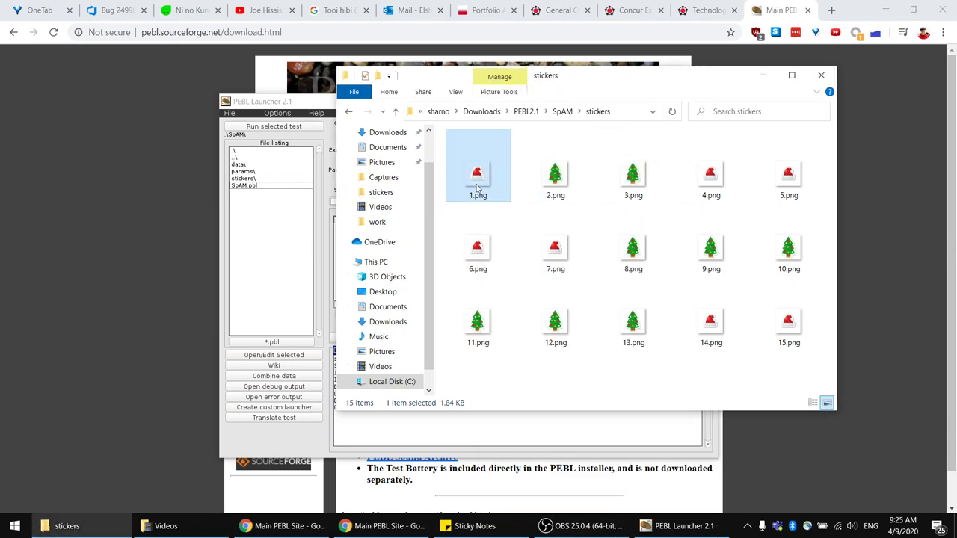
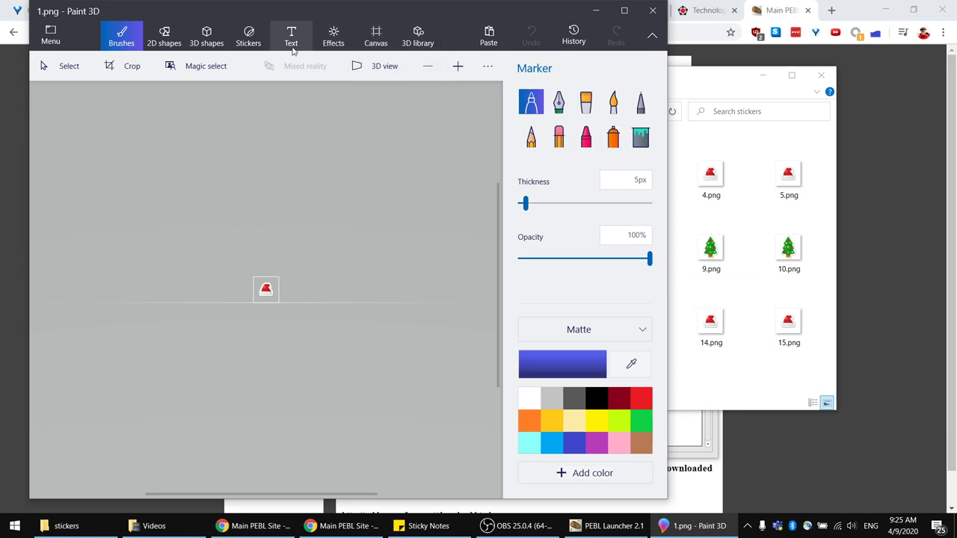
Compare the canvas size of 1.png in Paint 3D with the SpAM test's stickerDimension parameter in PEBL Launcher, leaving the parameters unsaved.
left_click(376, 38)
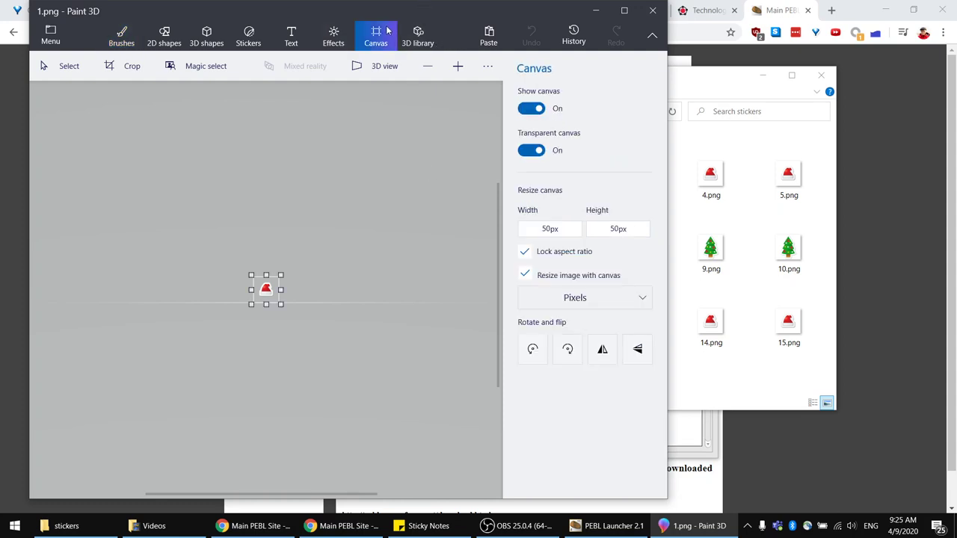
left_click_drag(513, 9, 564, 16)
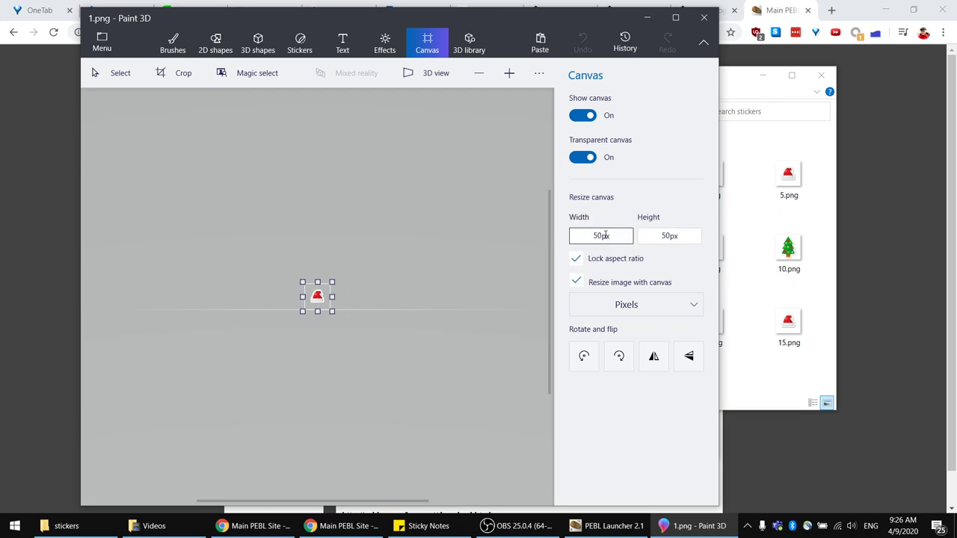
left_click(600, 529)
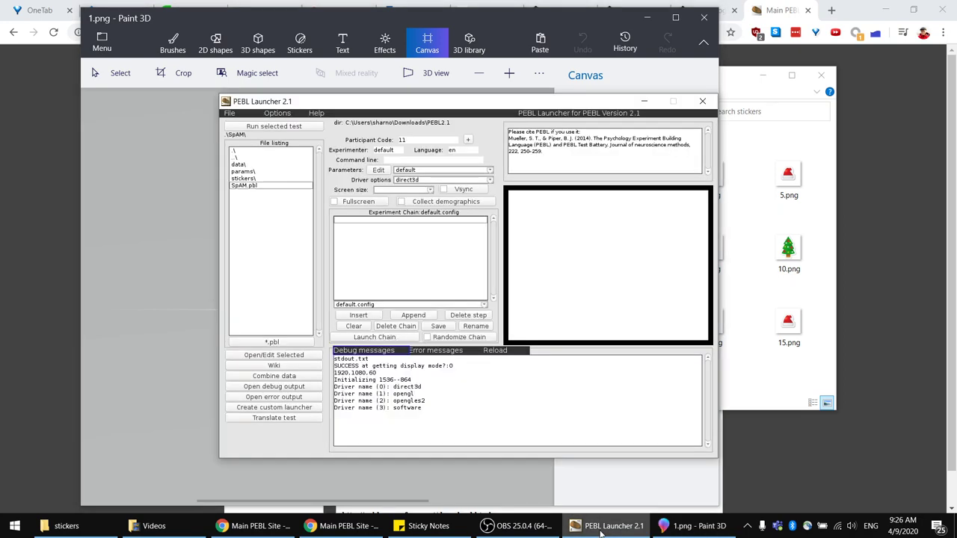
left_click(377, 171)
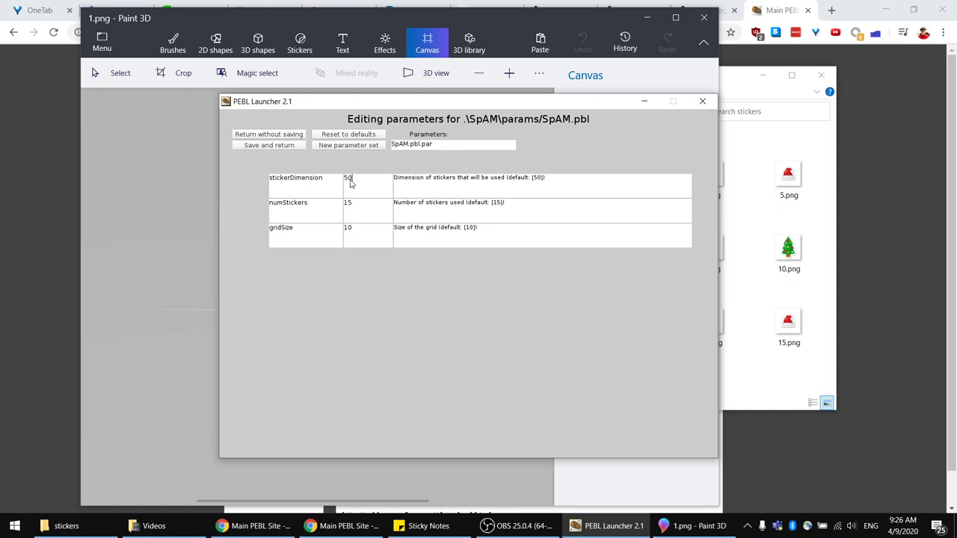
left_click(696, 526)
left_click(606, 235)
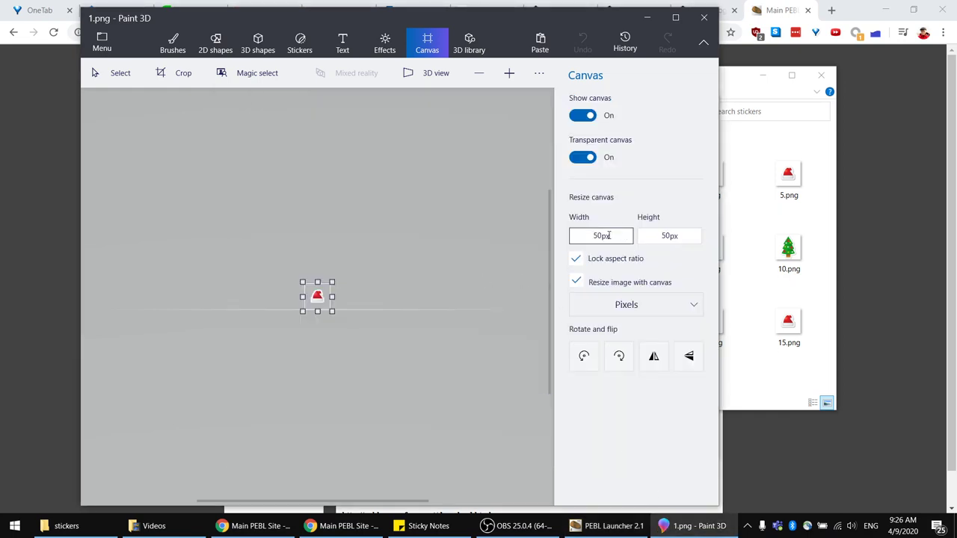
key("alt+Tab")
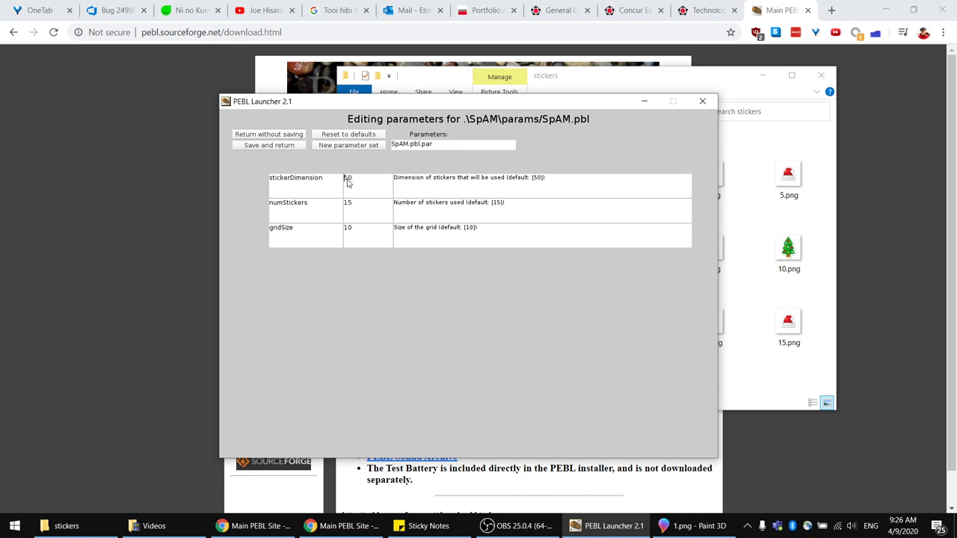
left_click(357, 184)
left_click(287, 135)
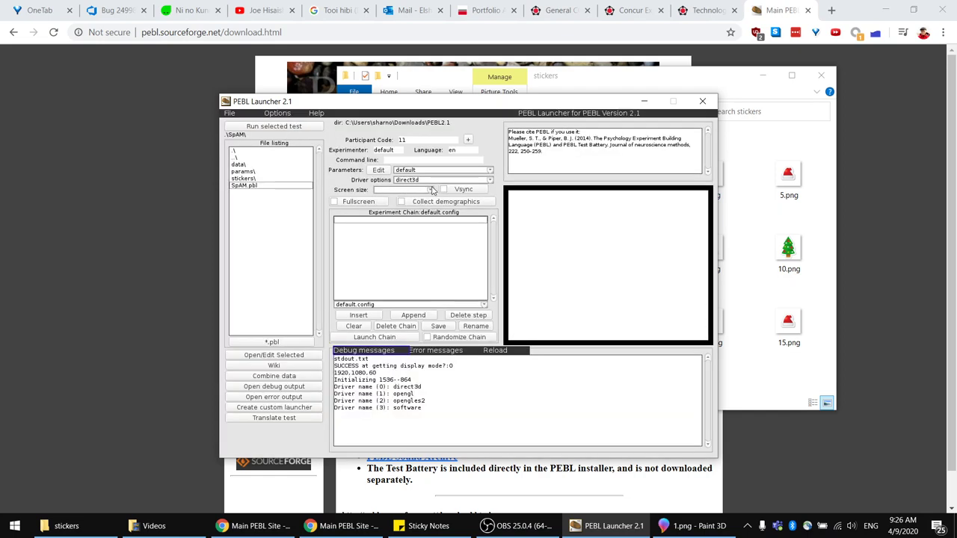
Try the screen sizes Current and 1440x900 for the SpAM test.
left_click(430, 192)
left_click(423, 193)
left_click(430, 191)
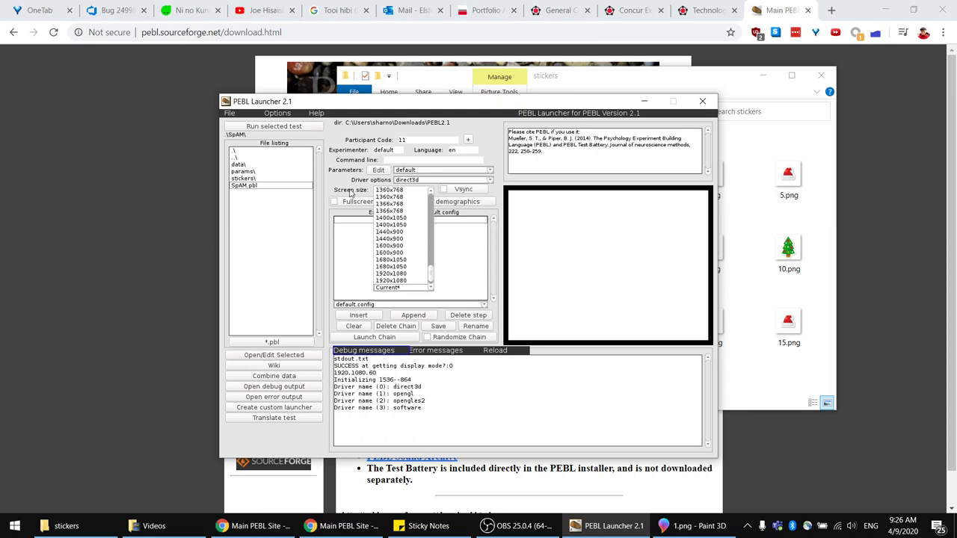
left_click(350, 193)
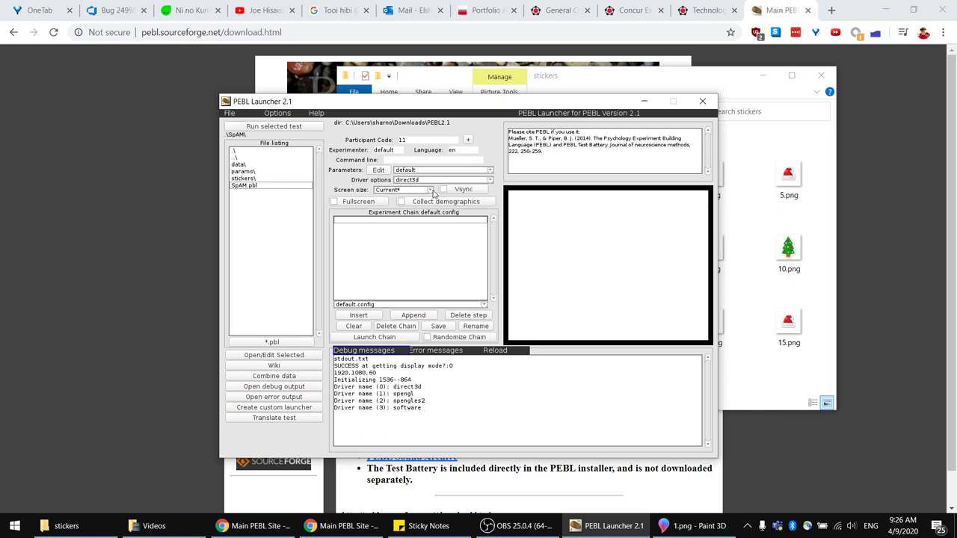
left_click(432, 191)
left_click(395, 236)
Run the SpAM test in fullscreen mode with the screen size set to 800x600, and finish it.
left_click(432, 193)
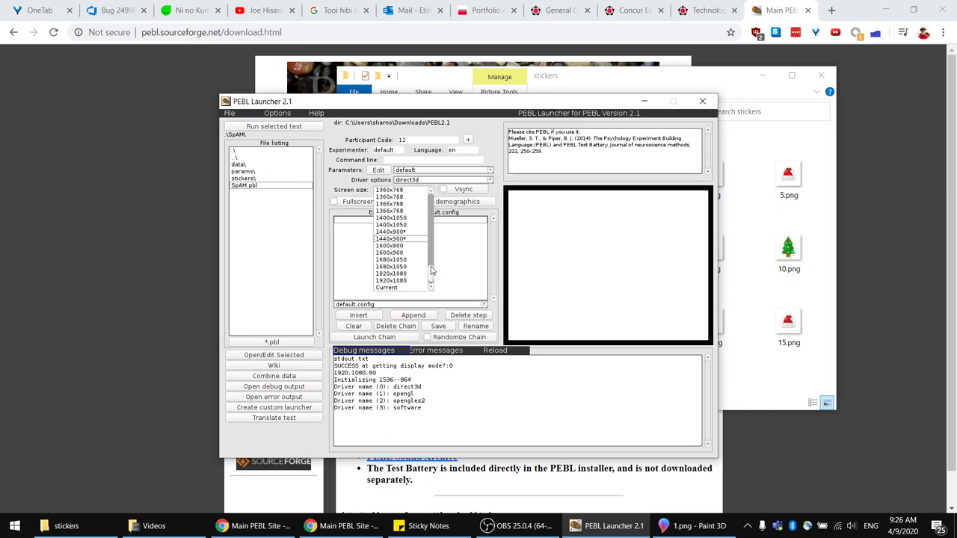
left_click_drag(431, 270, 436, 224)
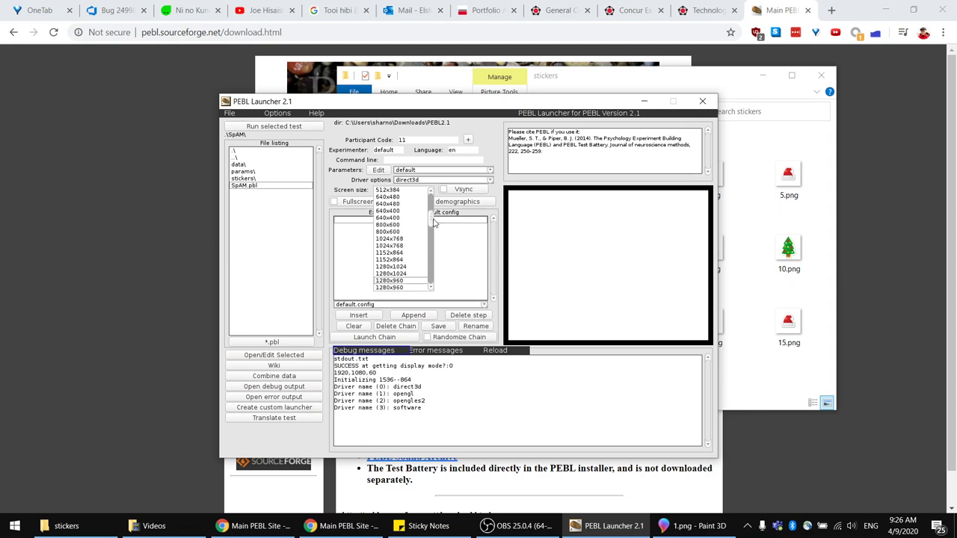
left_click(387, 232)
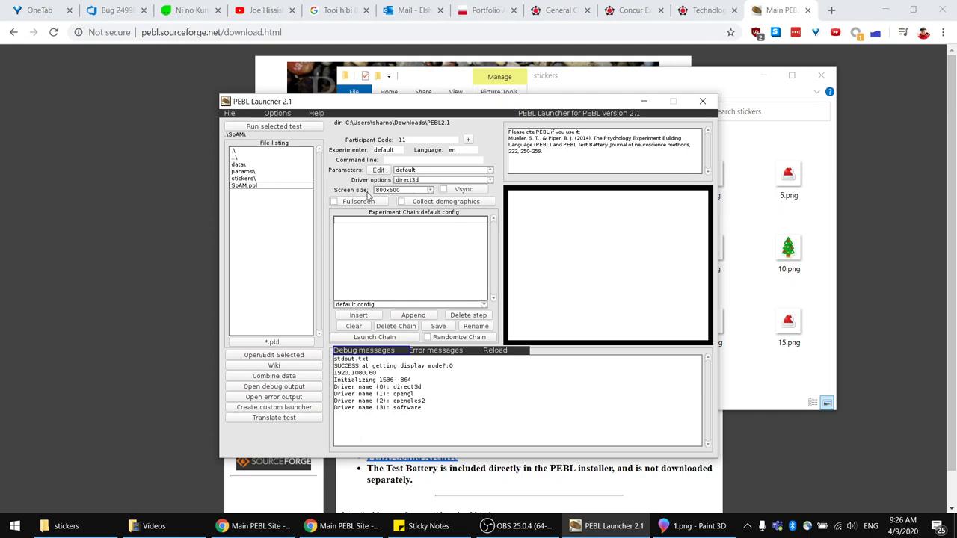
left_click(335, 203)
left_click(262, 129)
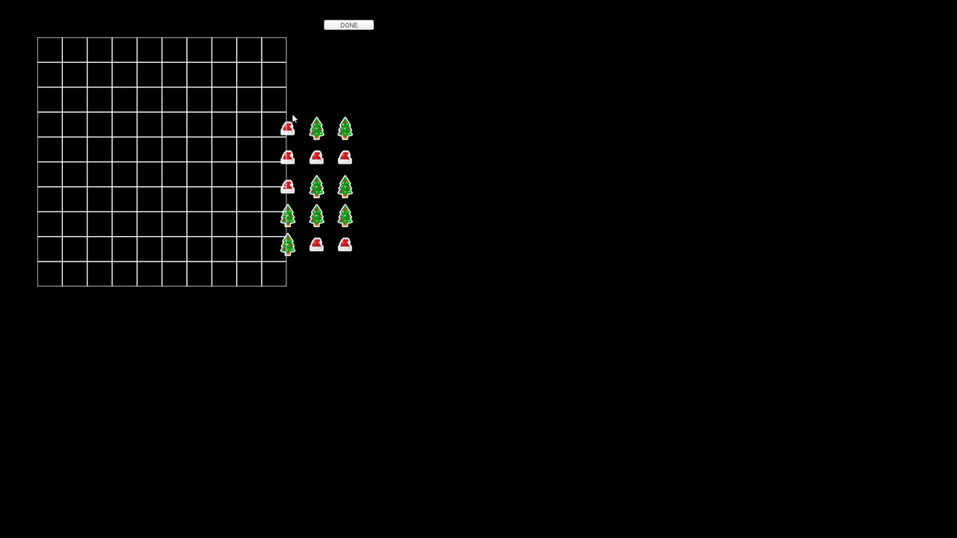
left_click(339, 25)
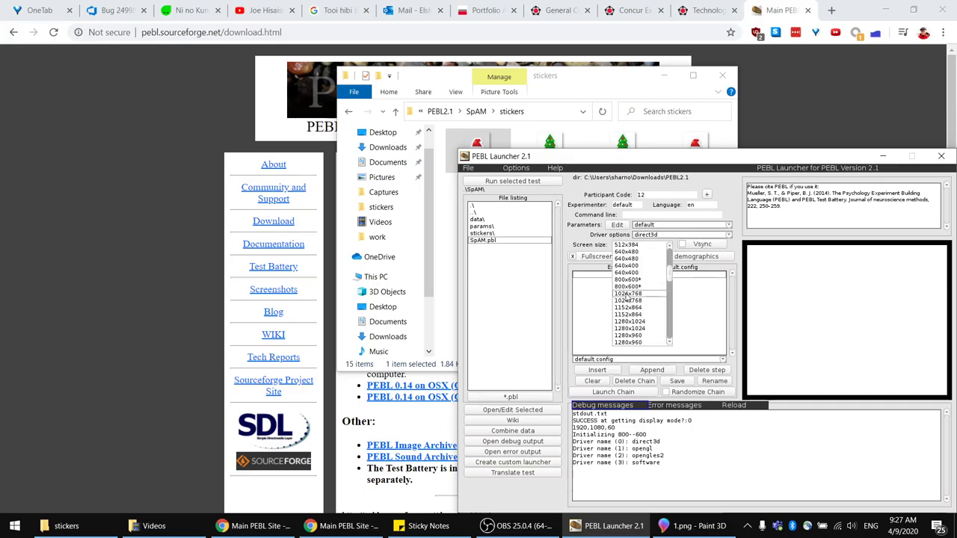
Run the SpAM test at a screen size of 1024x768, place the first Santa hat sticker on the grid, and finish.
left_click(630, 300)
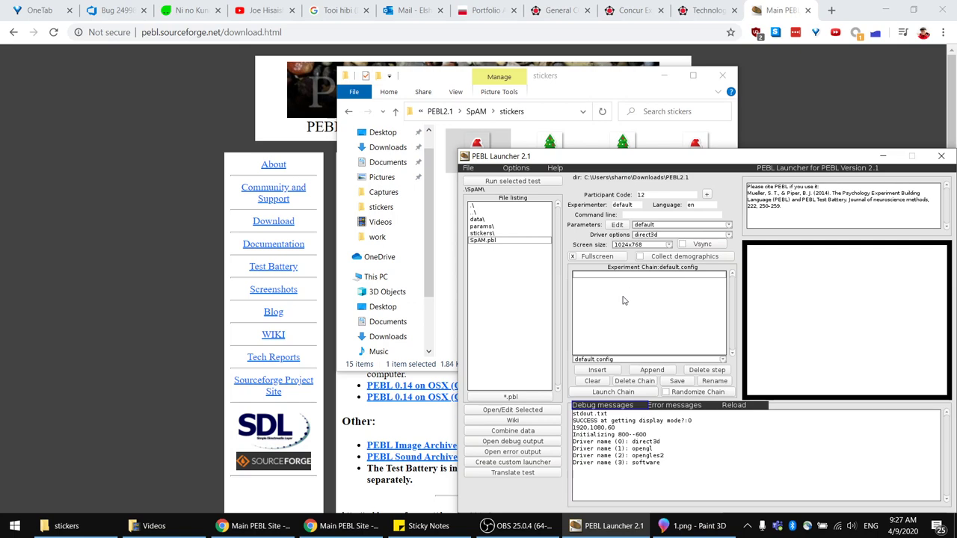
left_click(518, 182)
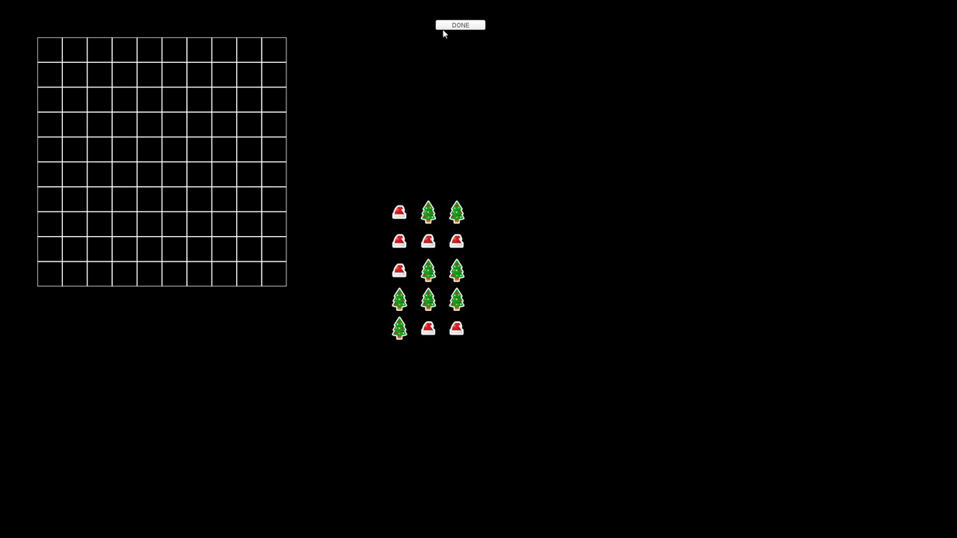
left_click_drag(401, 212, 201, 152)
left_click(461, 26)
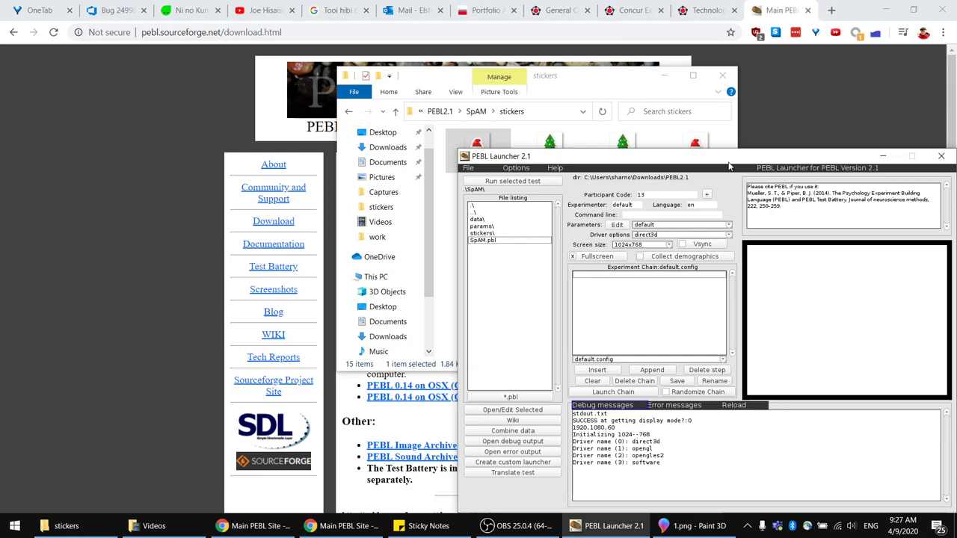
Compare the SpAM test's numStickers parameter with the images in the stickers folder, check gridSize, and leave the parameters without saving.
left_click_drag(830, 143, 411, 130)
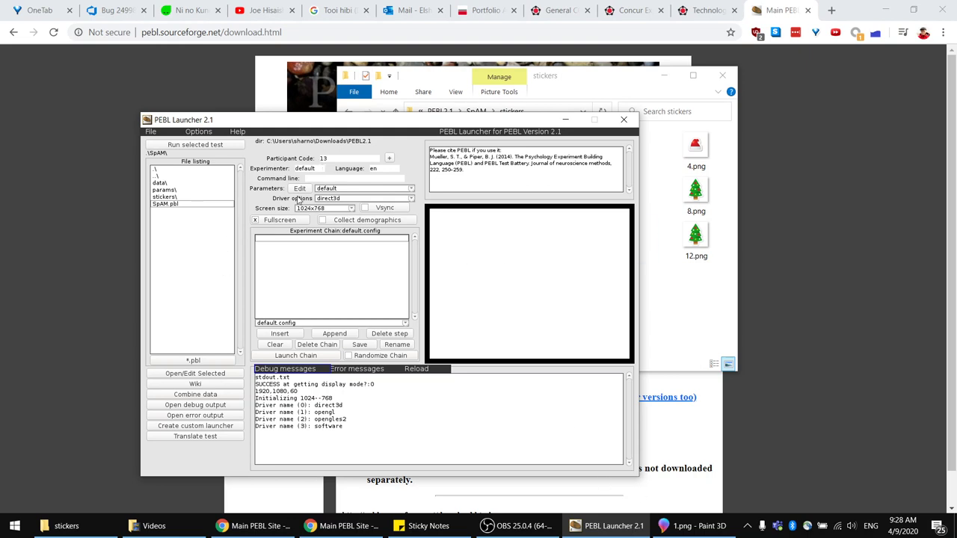
left_click(302, 190)
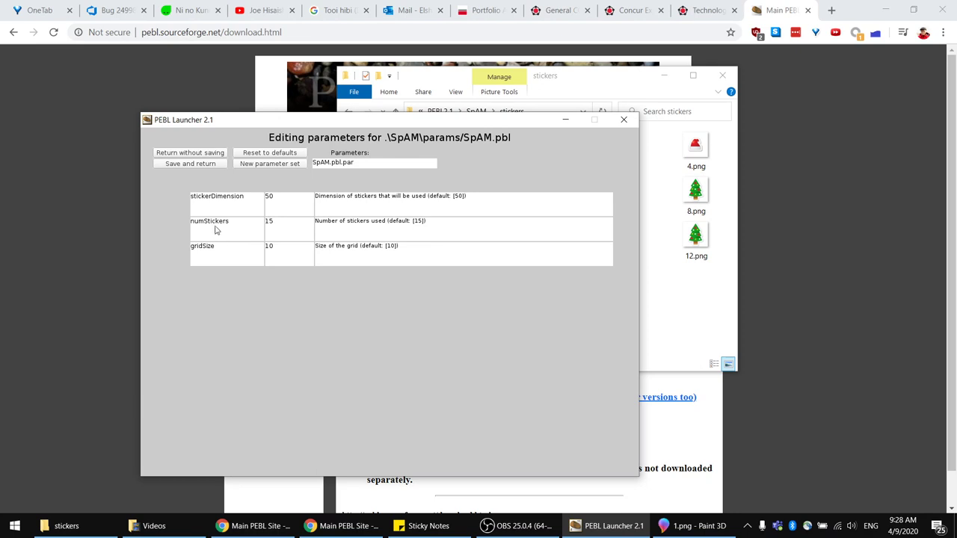
left_click(287, 224)
left_click(604, 82)
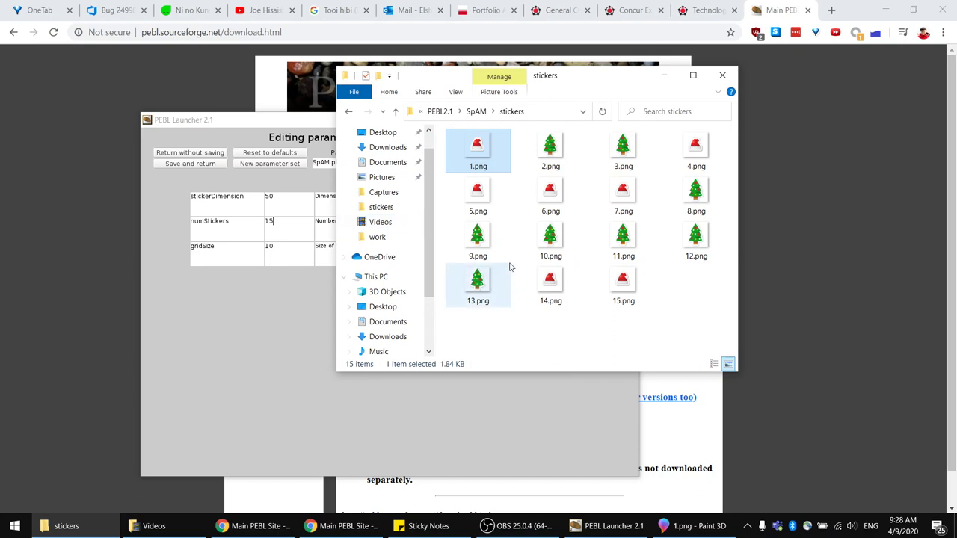
left_click_drag(703, 334, 492, 329)
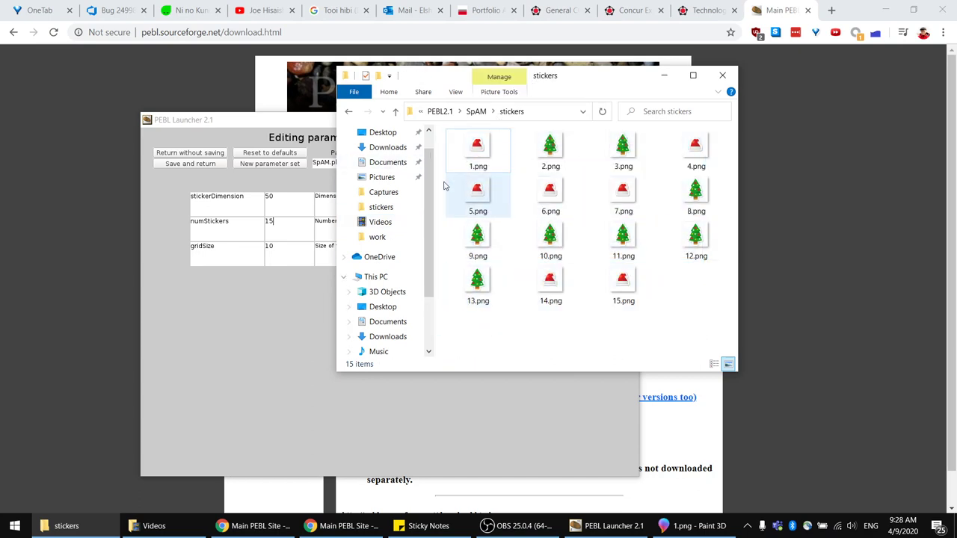
left_click(277, 234)
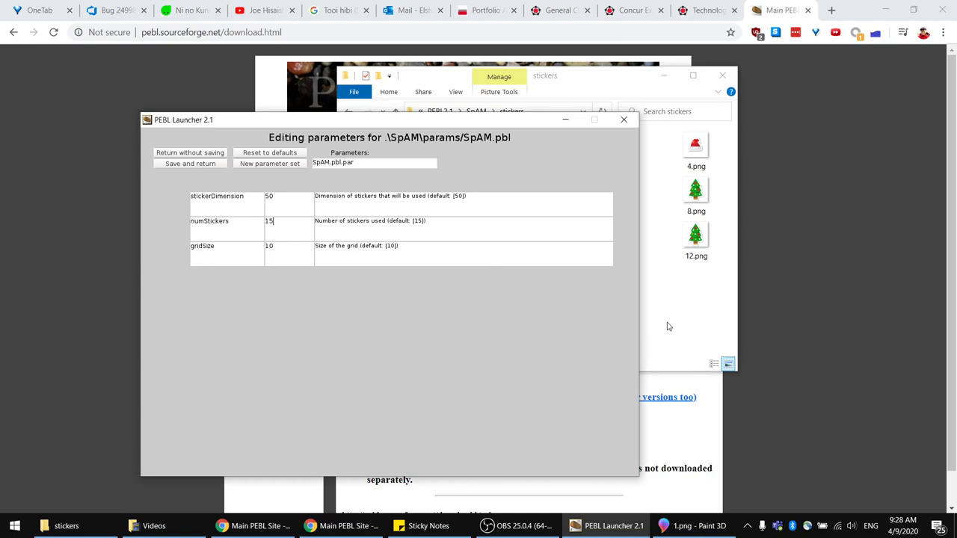
left_click(676, 301)
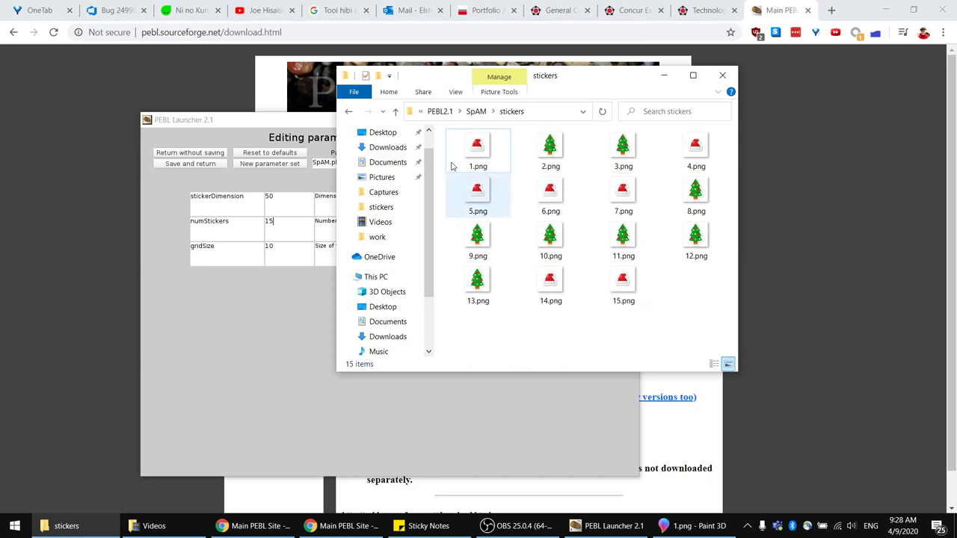
left_click(282, 238)
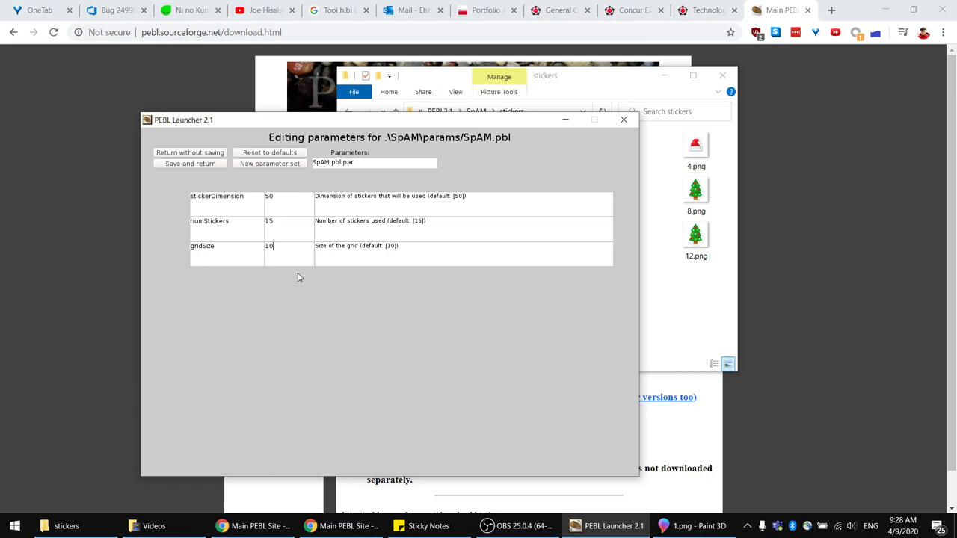
left_click(197, 155)
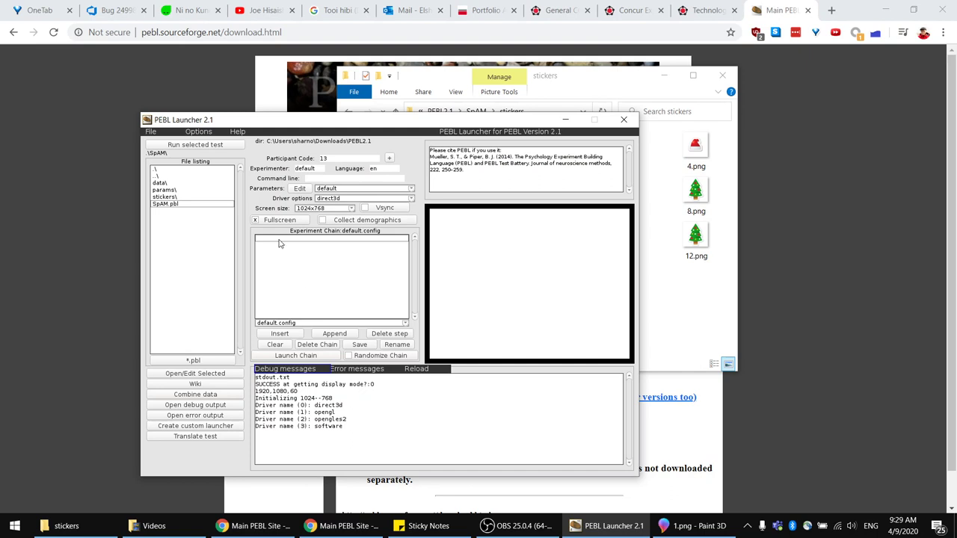
Switch to Google Sheets in a new Chrome tab and create a blank spreadsheet.
left_click(832, 10)
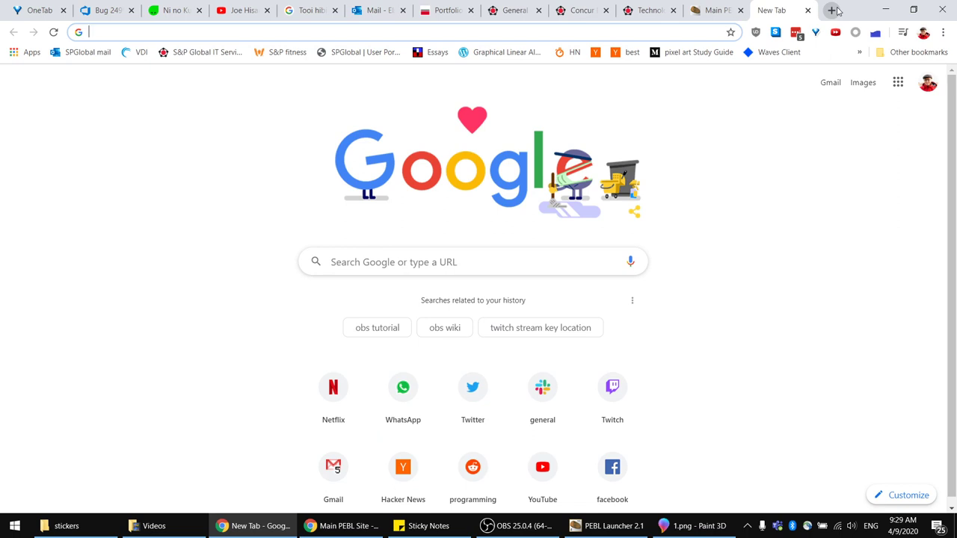
type("spre")
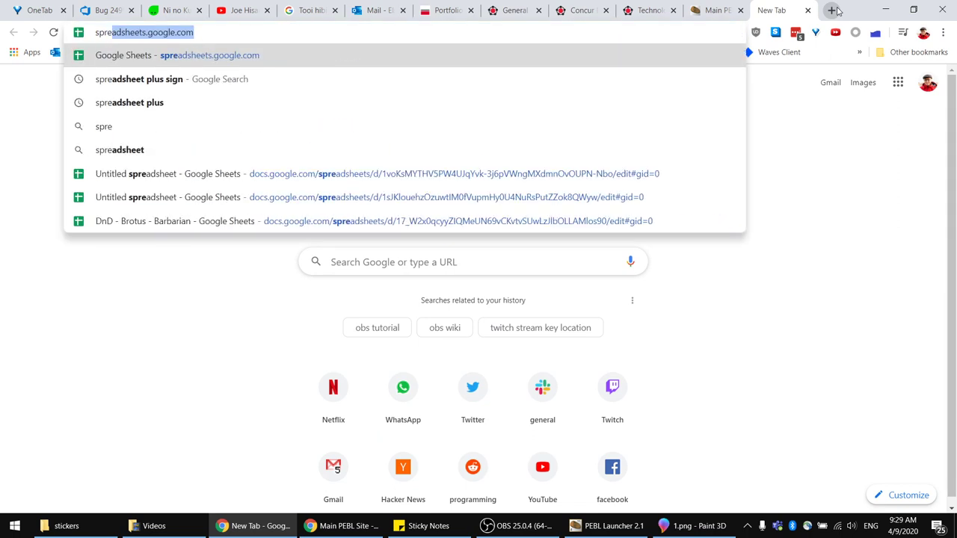
key("Return")
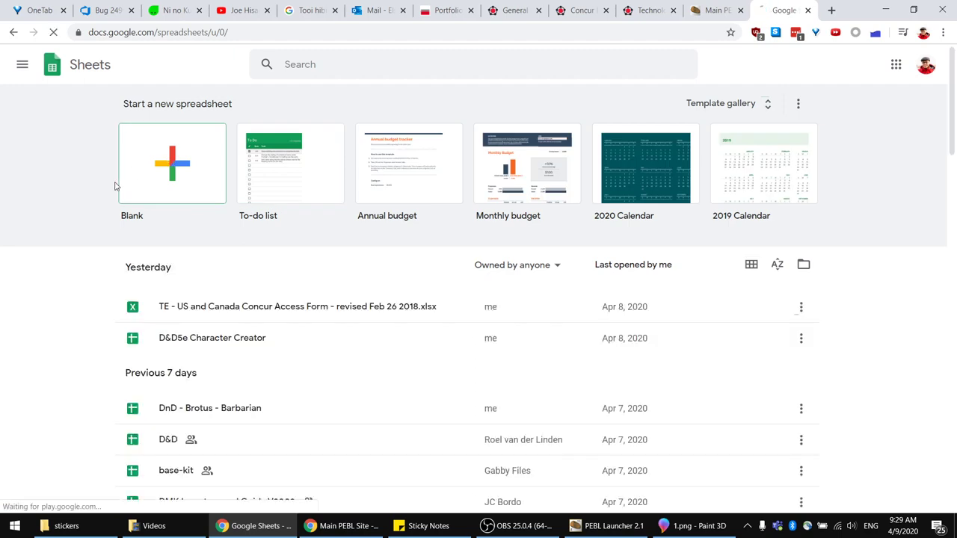
left_click(120, 186)
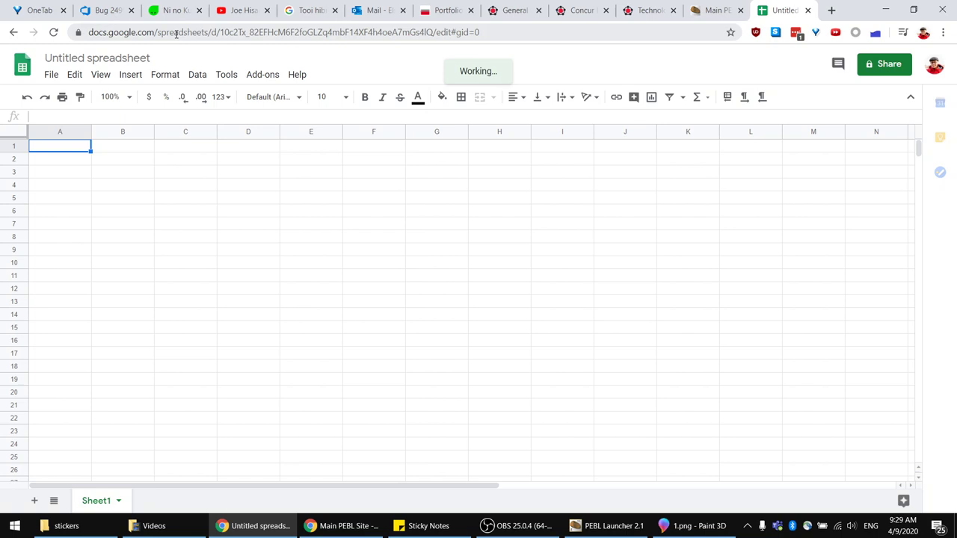
Start a file import into the blank spreadsheet and upload SpAM-10.csv from the SpAM data folder 10 in File Explorer.
left_click(53, 75)
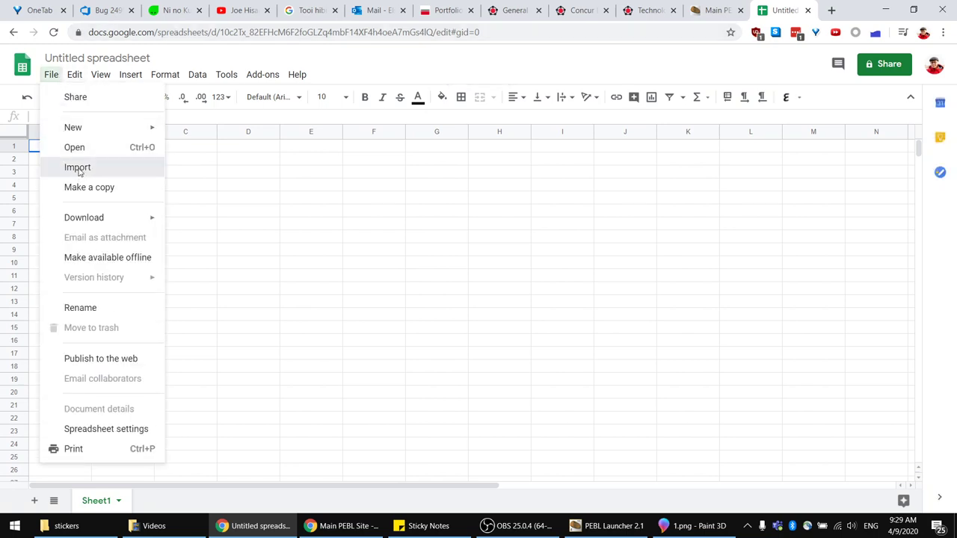
left_click(77, 164)
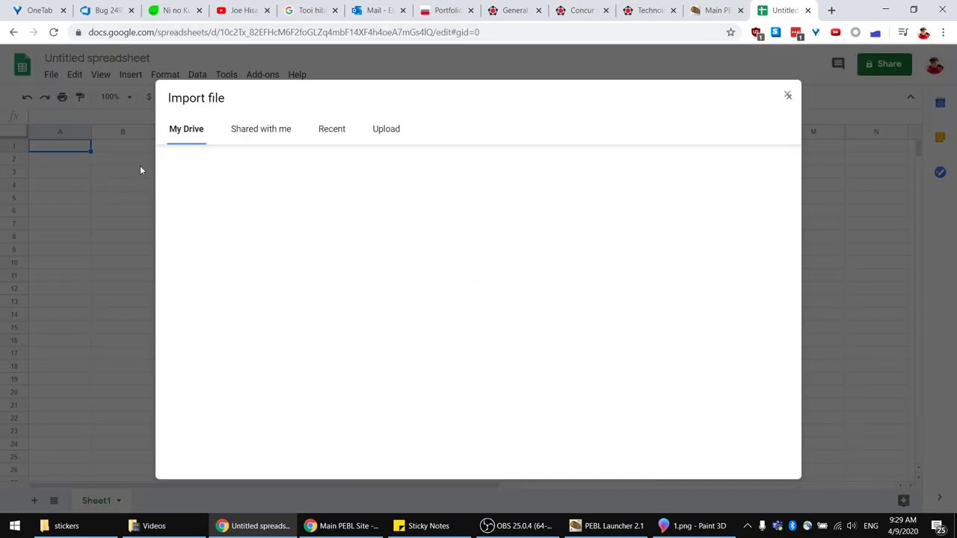
left_click(385, 130)
mouse_move(60, 528)
left_click(187, 471)
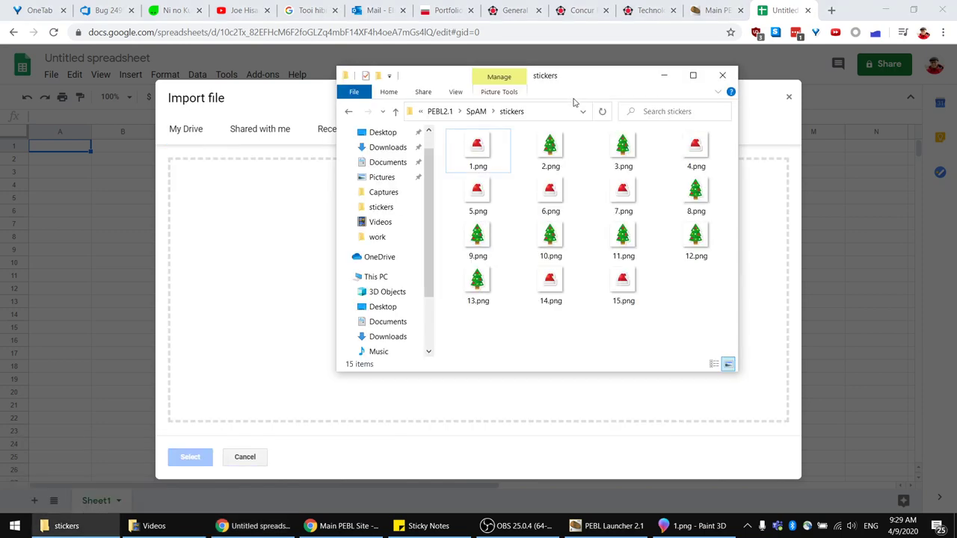
left_click(476, 111)
double_click(462, 152)
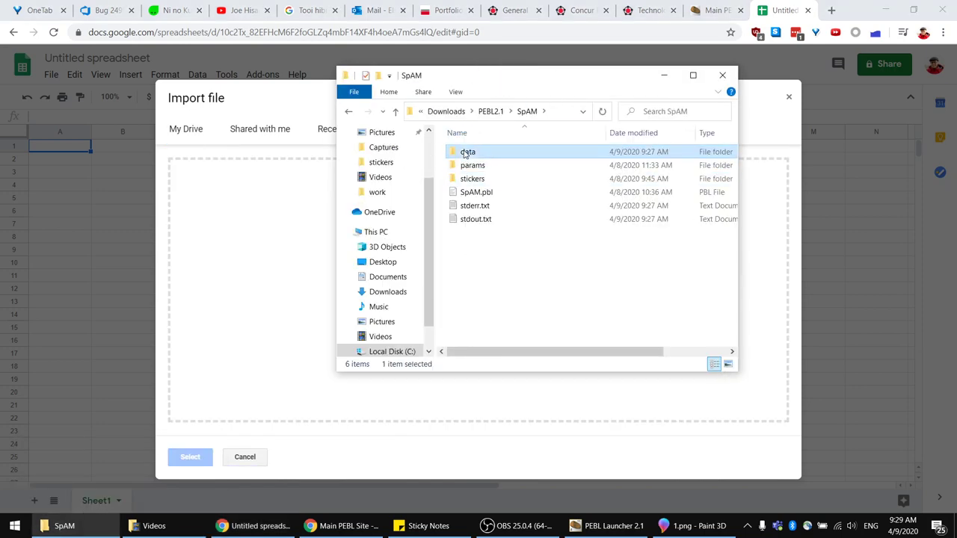
double_click(465, 152)
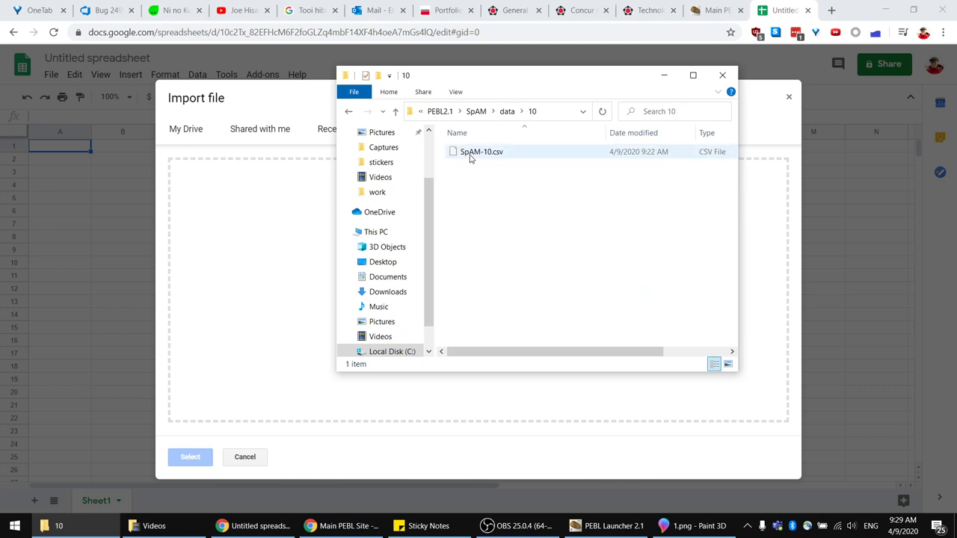
left_click_drag(474, 153, 214, 289)
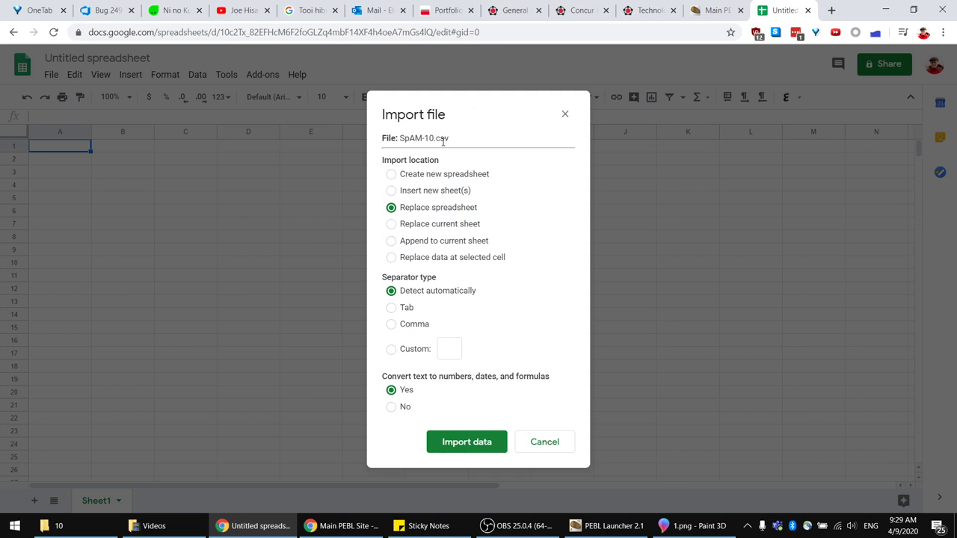
Import SpAM-10.csv as a new sheet with comma as separator and without converting text to numbers, dates, and formulas.
mouse_move(443, 142)
left_mouse_down()
mouse_move(454, 146)
mouse_move(446, 139)
mouse_move(438, 148)
mouse_move(452, 147)
left_mouse_up()
left_click(451, 147)
left_click(434, 192)
left_click(411, 326)
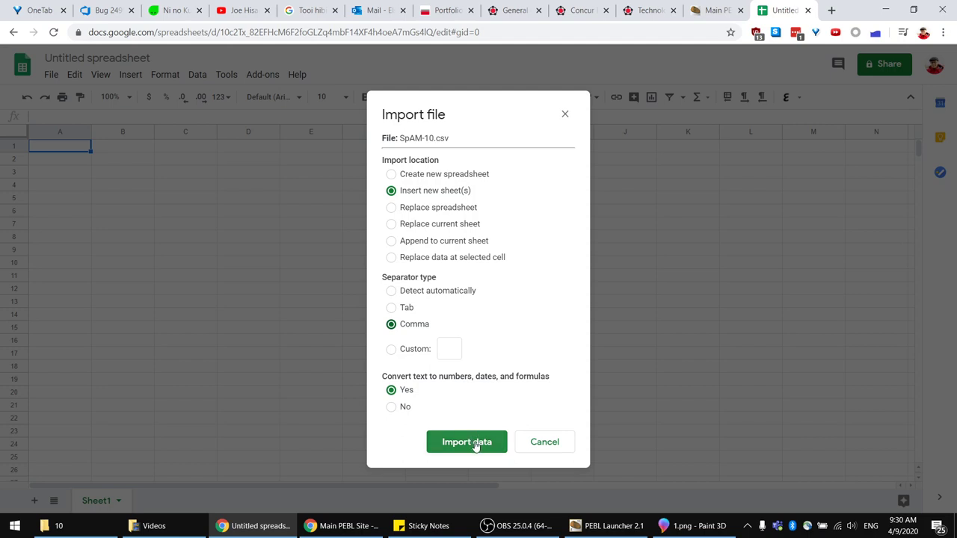
left_click(394, 409)
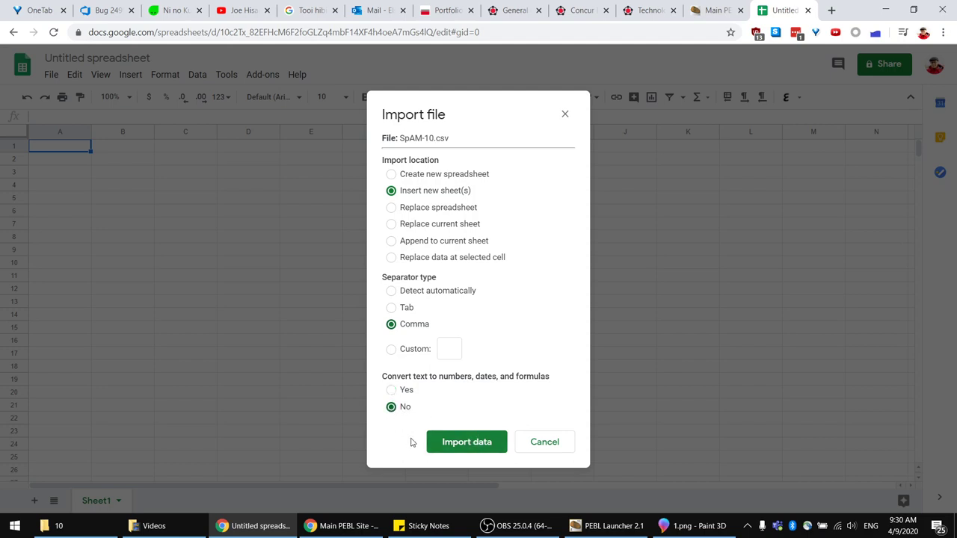
left_click(465, 443)
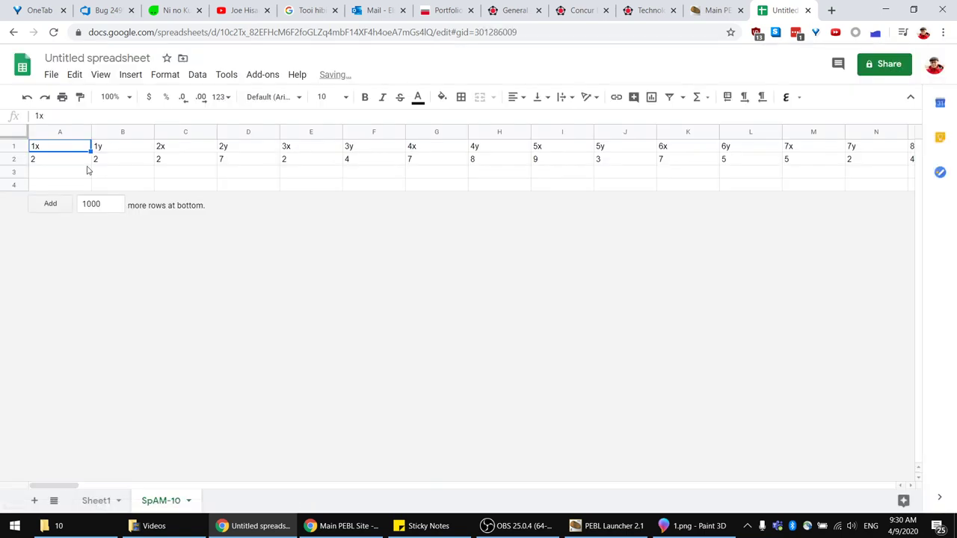
Examine the sticker coordinate columns from 1x to 15y and the pairwise distance columns from 1-2 to 15-14 on the SpAM-10 sheet.
mouse_move(74, 486)
left_mouse_down()
mouse_move(89, 486)
mouse_move(63, 486)
left_mouse_up()
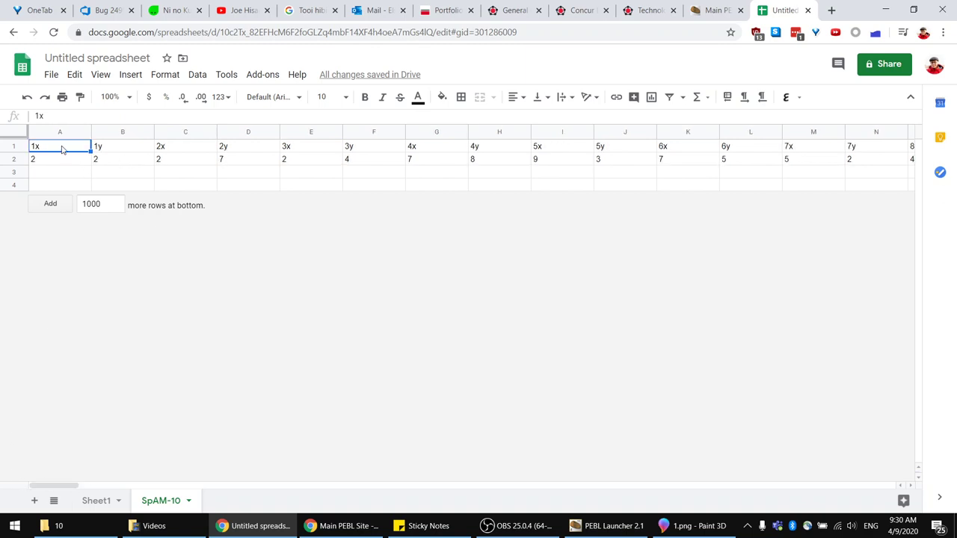
left_click_drag(67, 149, 229, 150)
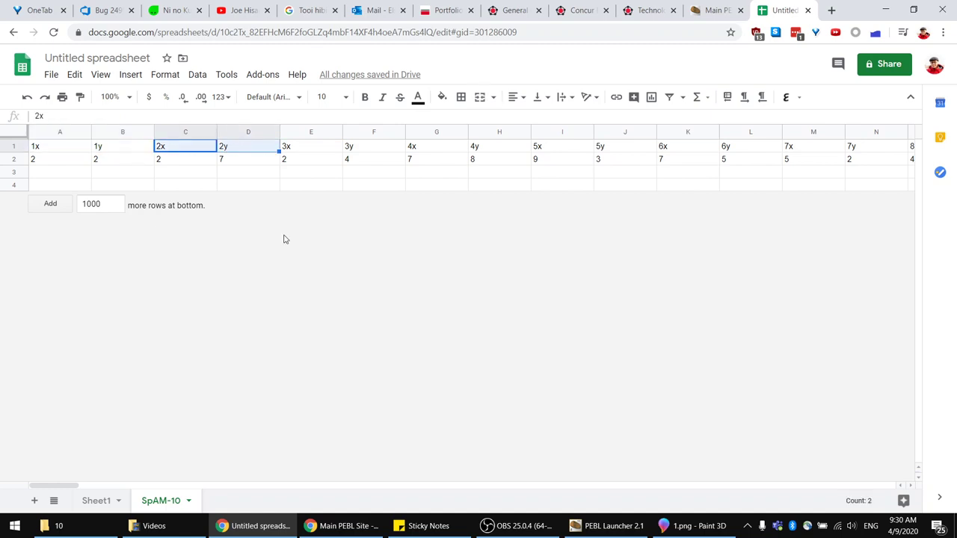
left_click_drag(65, 487, 137, 495)
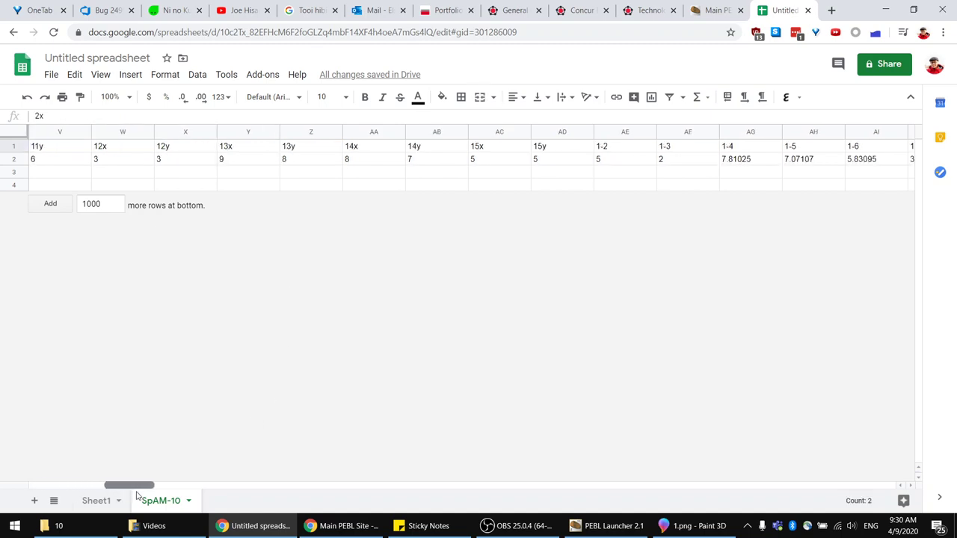
left_click_drag(524, 149, 568, 150)
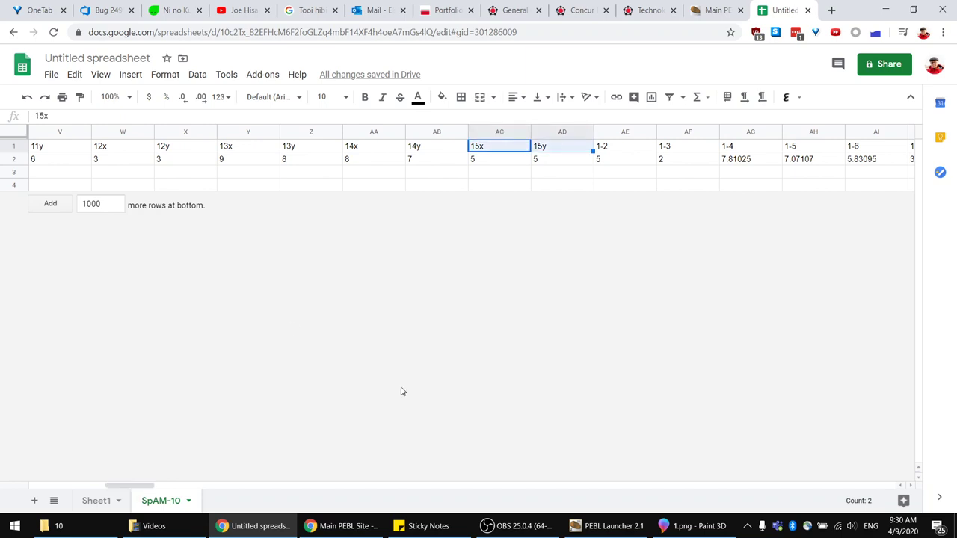
left_click_drag(130, 487, 158, 487)
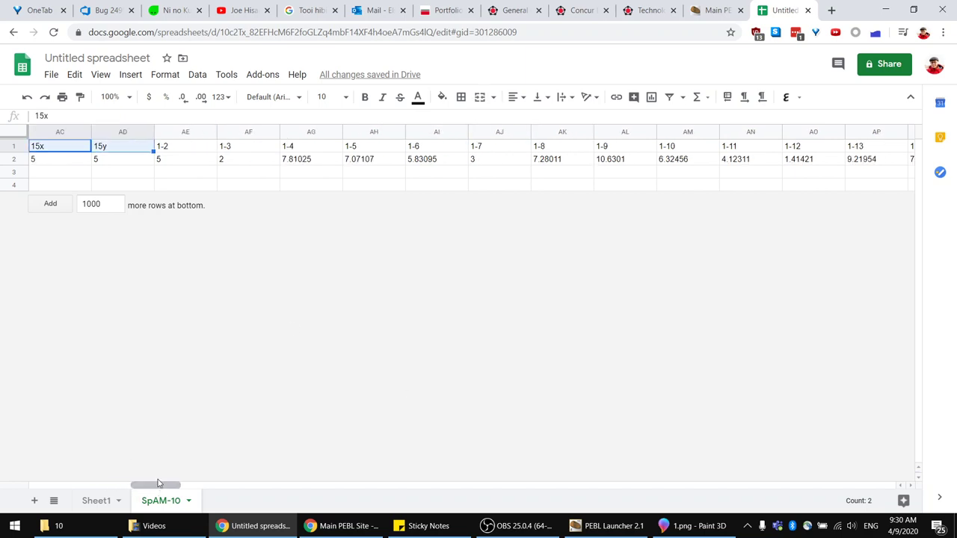
left_click(174, 146)
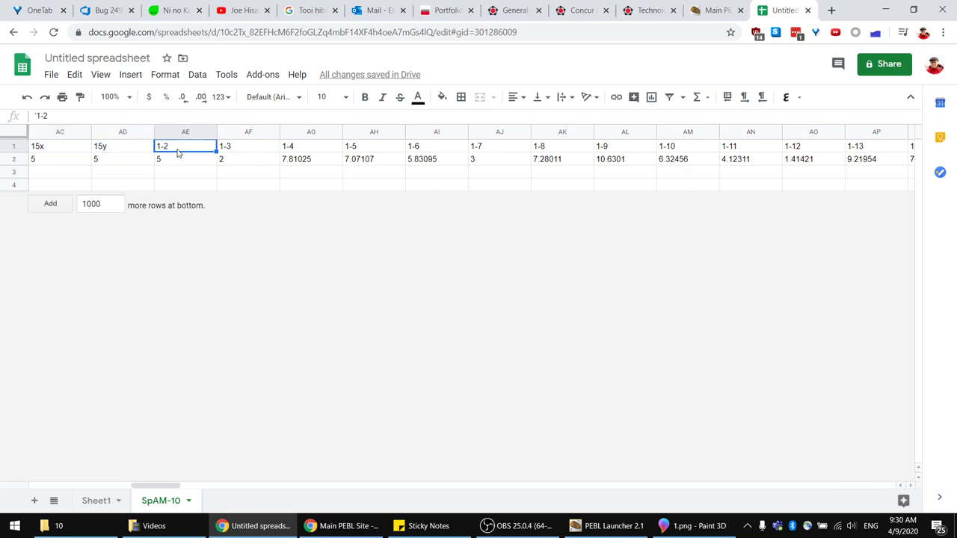
left_click(247, 150)
left_click(302, 151)
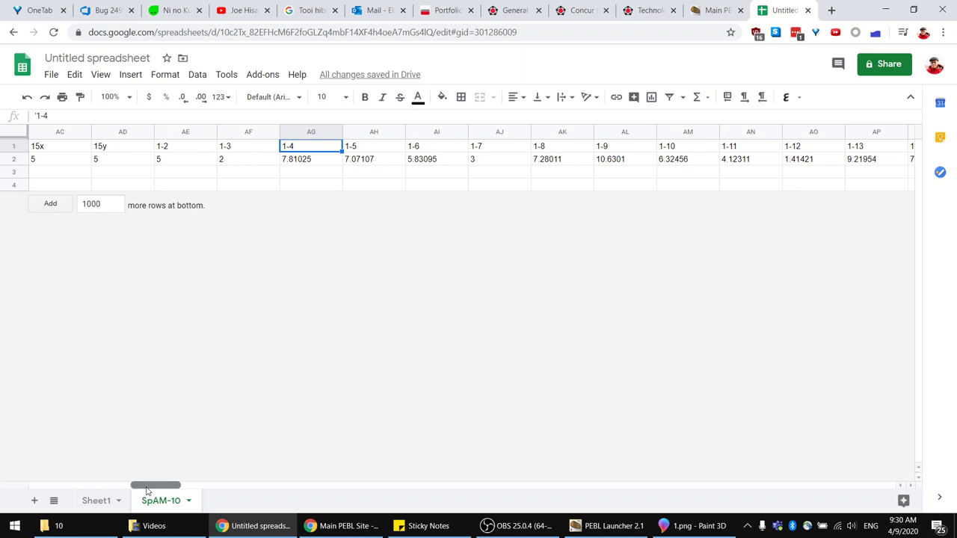
left_click_drag(147, 490, 891, 462)
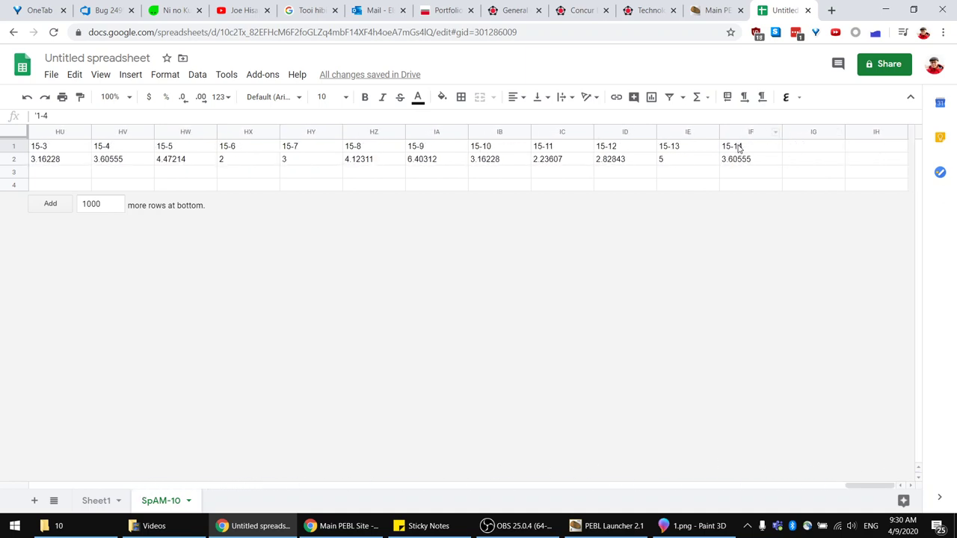
left_click(739, 148)
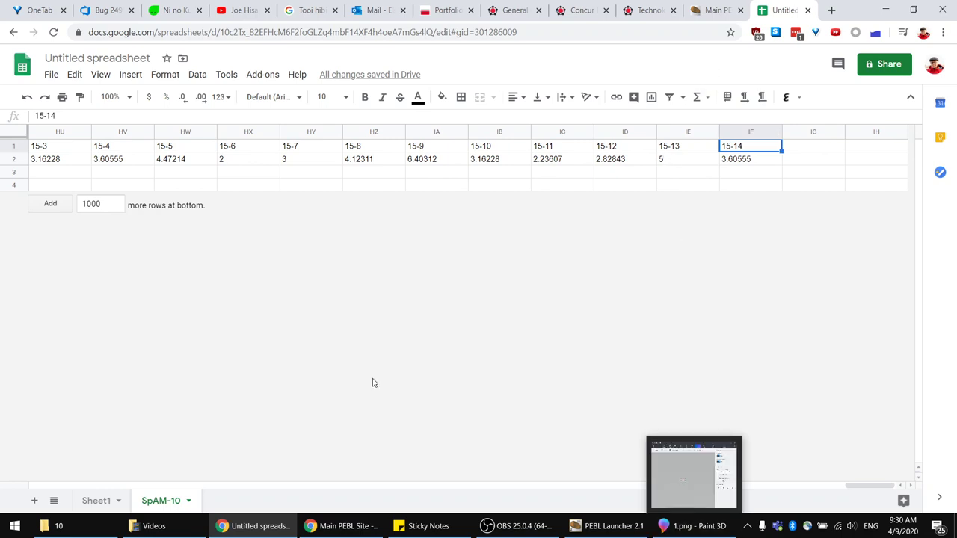
left_click(602, 527)
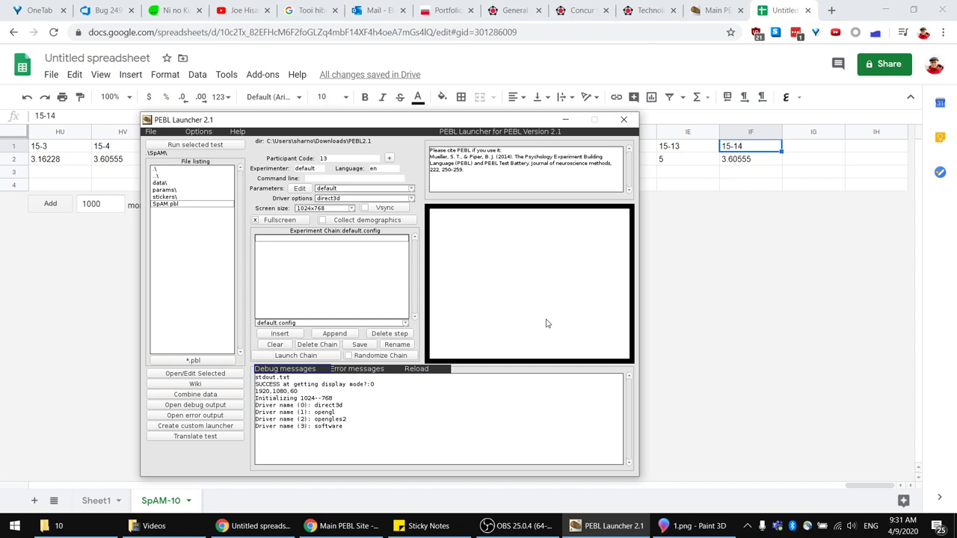
left_click(519, 525)
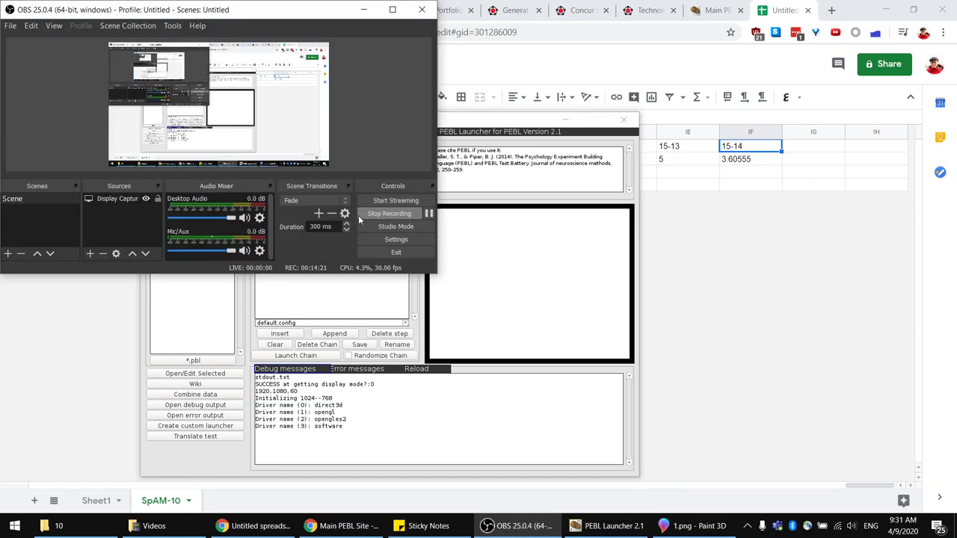